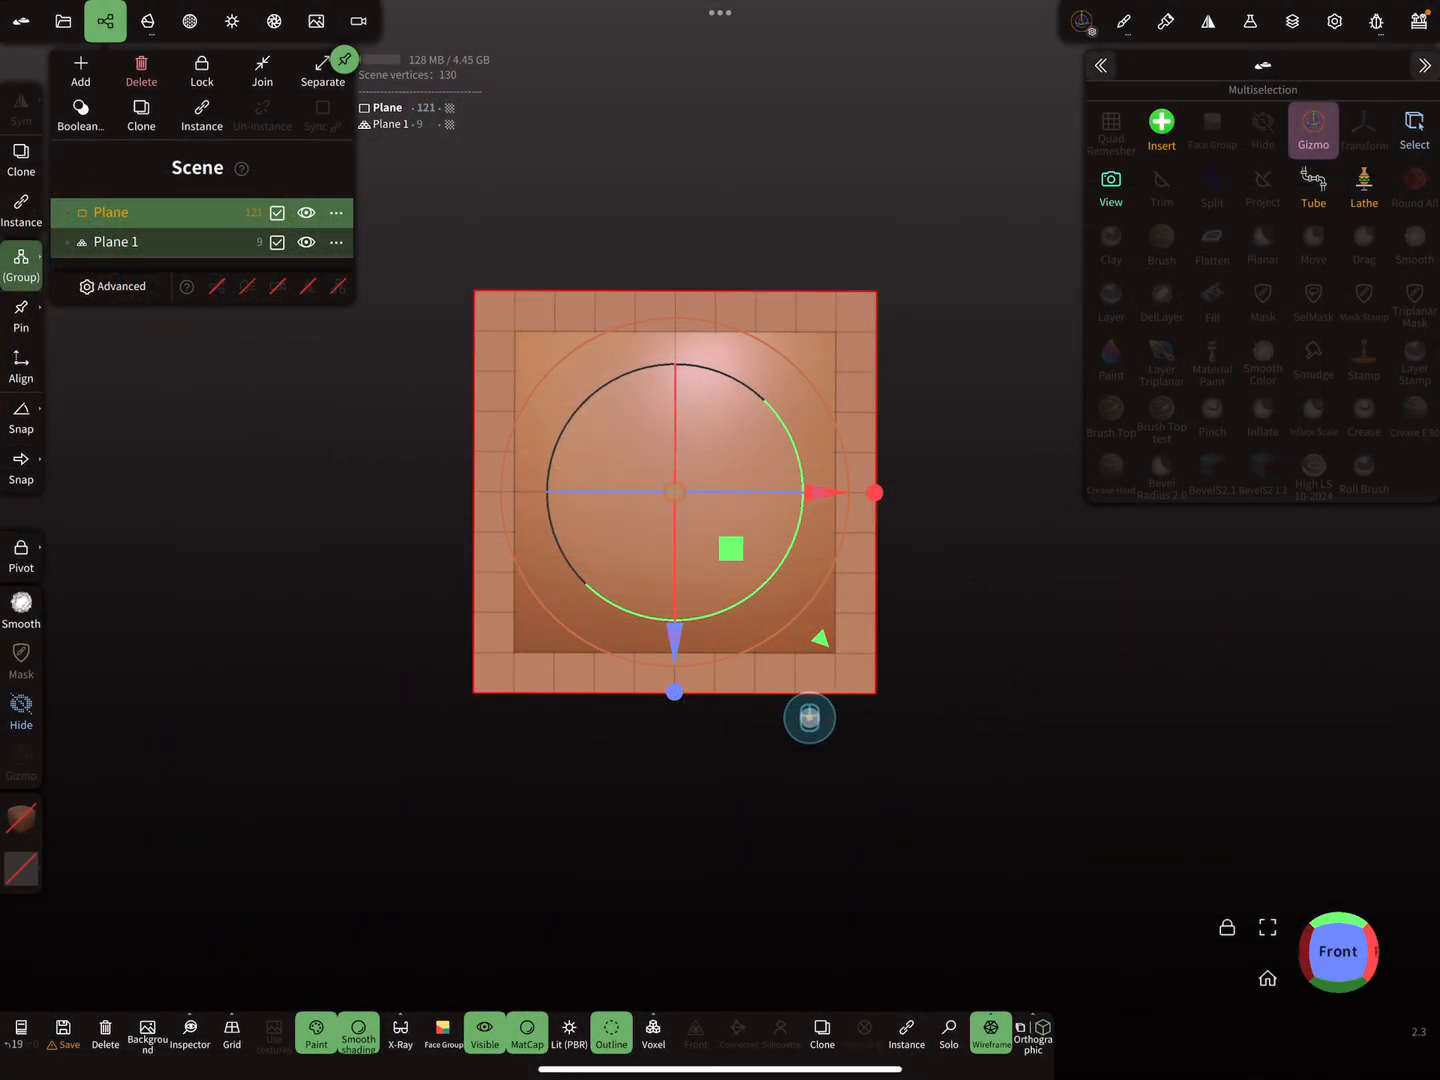
Orbit the plane to view it from below, then back toward the front
mouse_move(820, 732)
left_mouse_down()
mouse_move(993, 300)
mouse_move(994, 602)
left_mouse_up()
left_click_drag(911, 768, 934, 473)
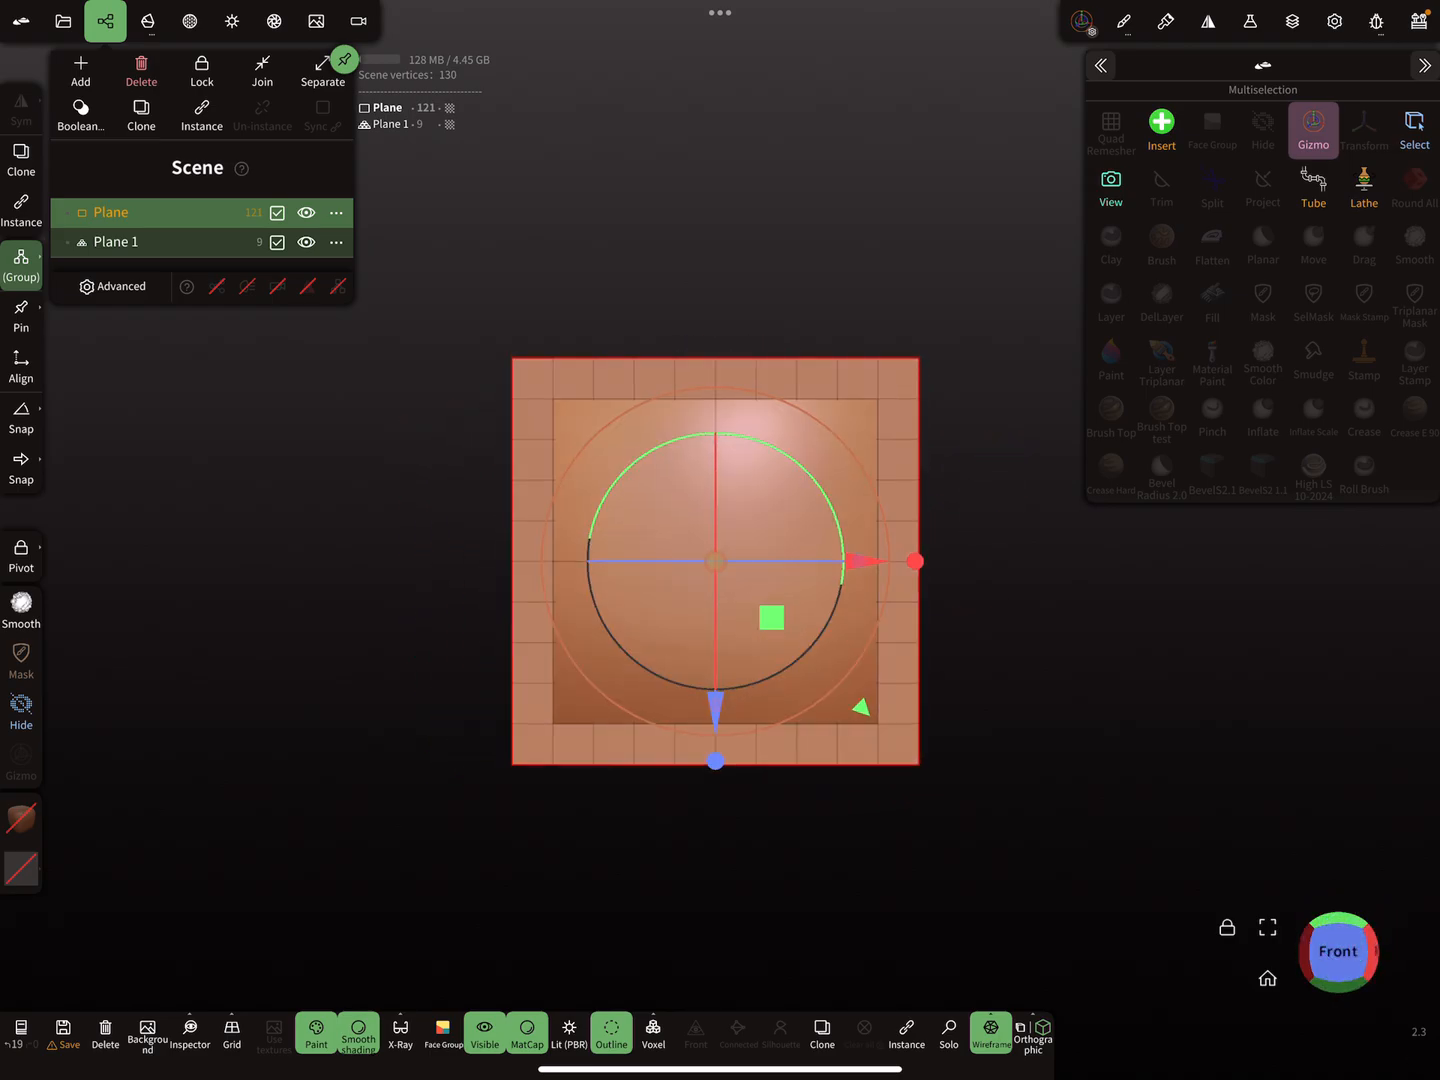
Enable the Debug Heightmap render and reset the camera to a centred front view
left_click(1334, 22)
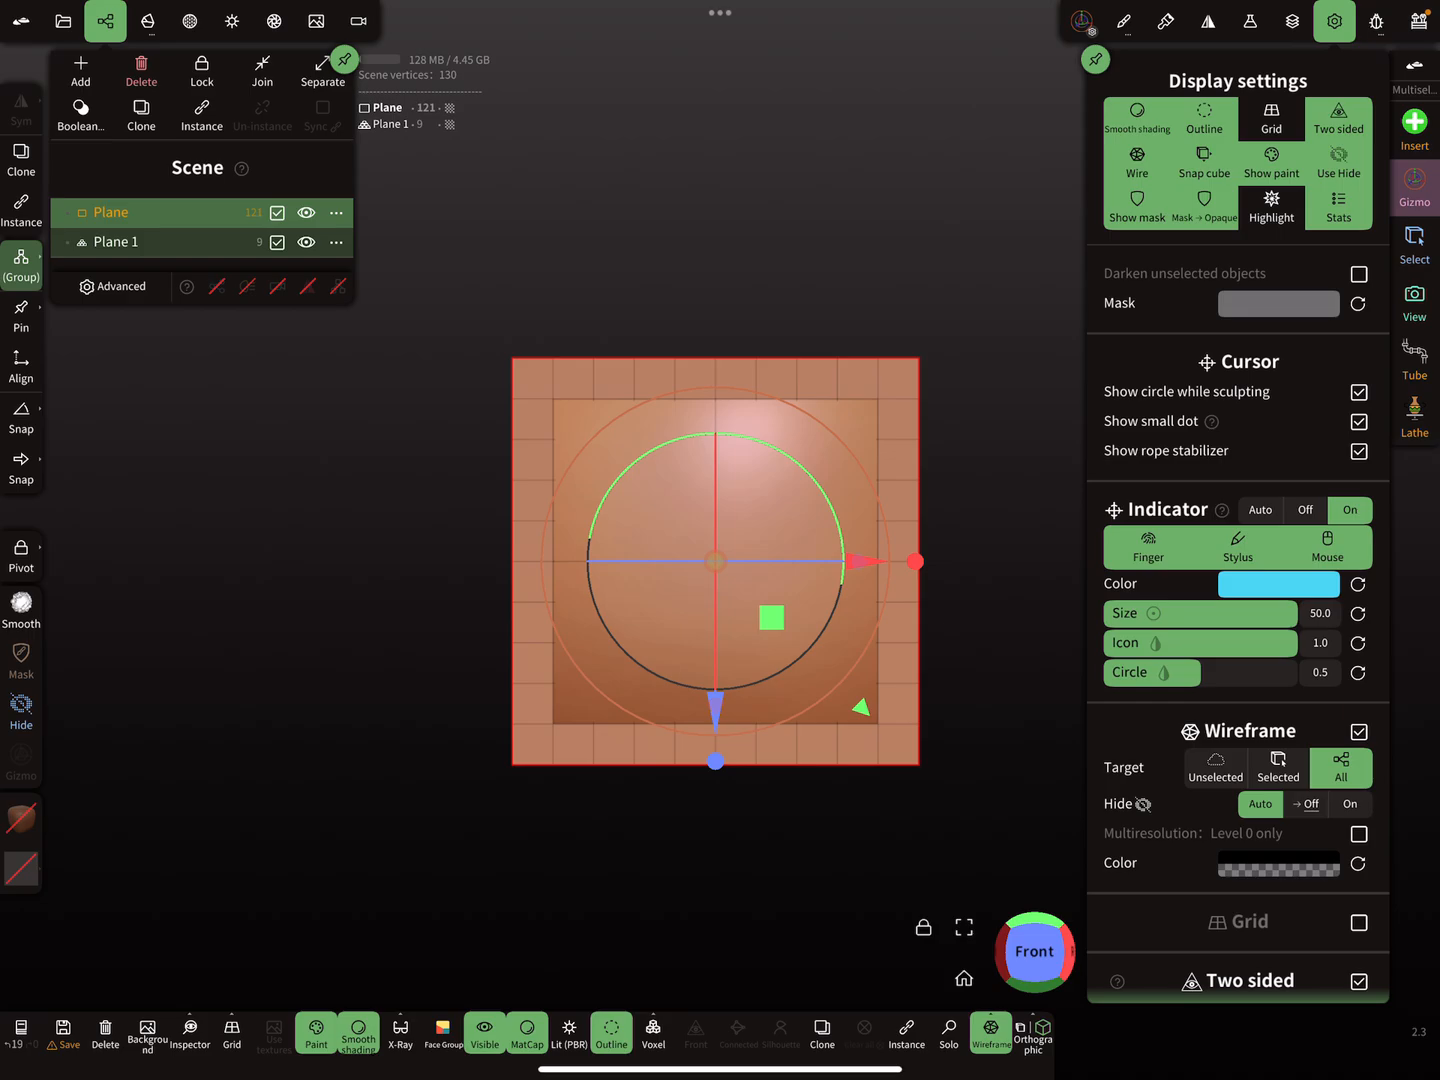
left_click(1375, 21)
left_click(1358, 339)
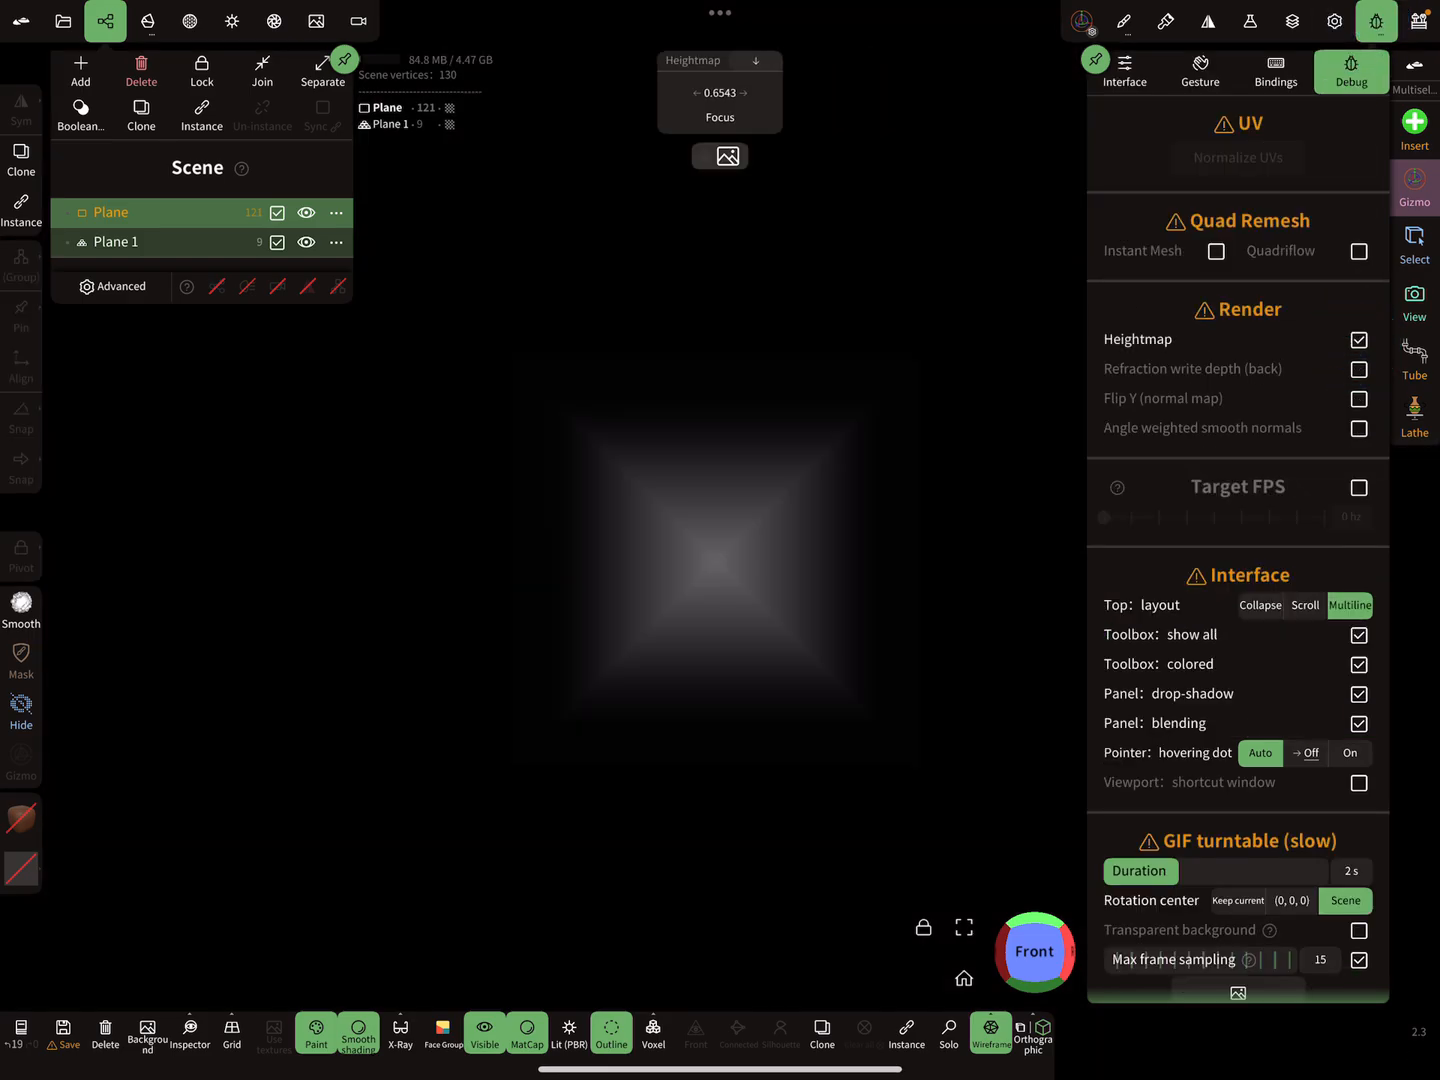
left_click_drag(721, 540, 549, 337)
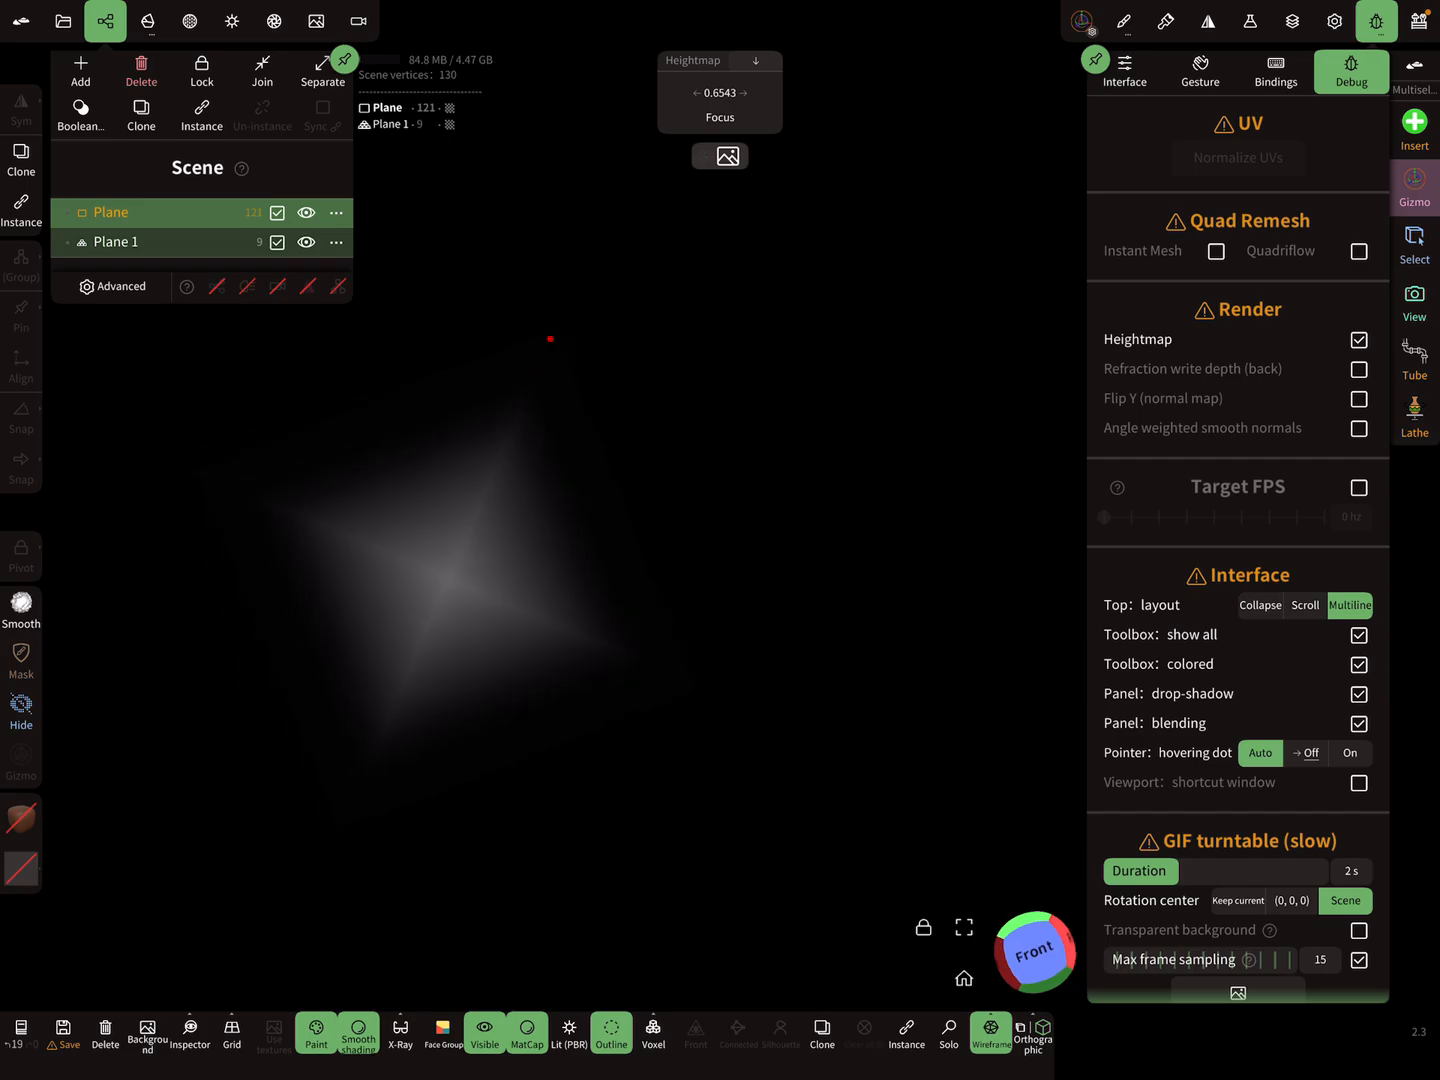
left_click(964, 978)
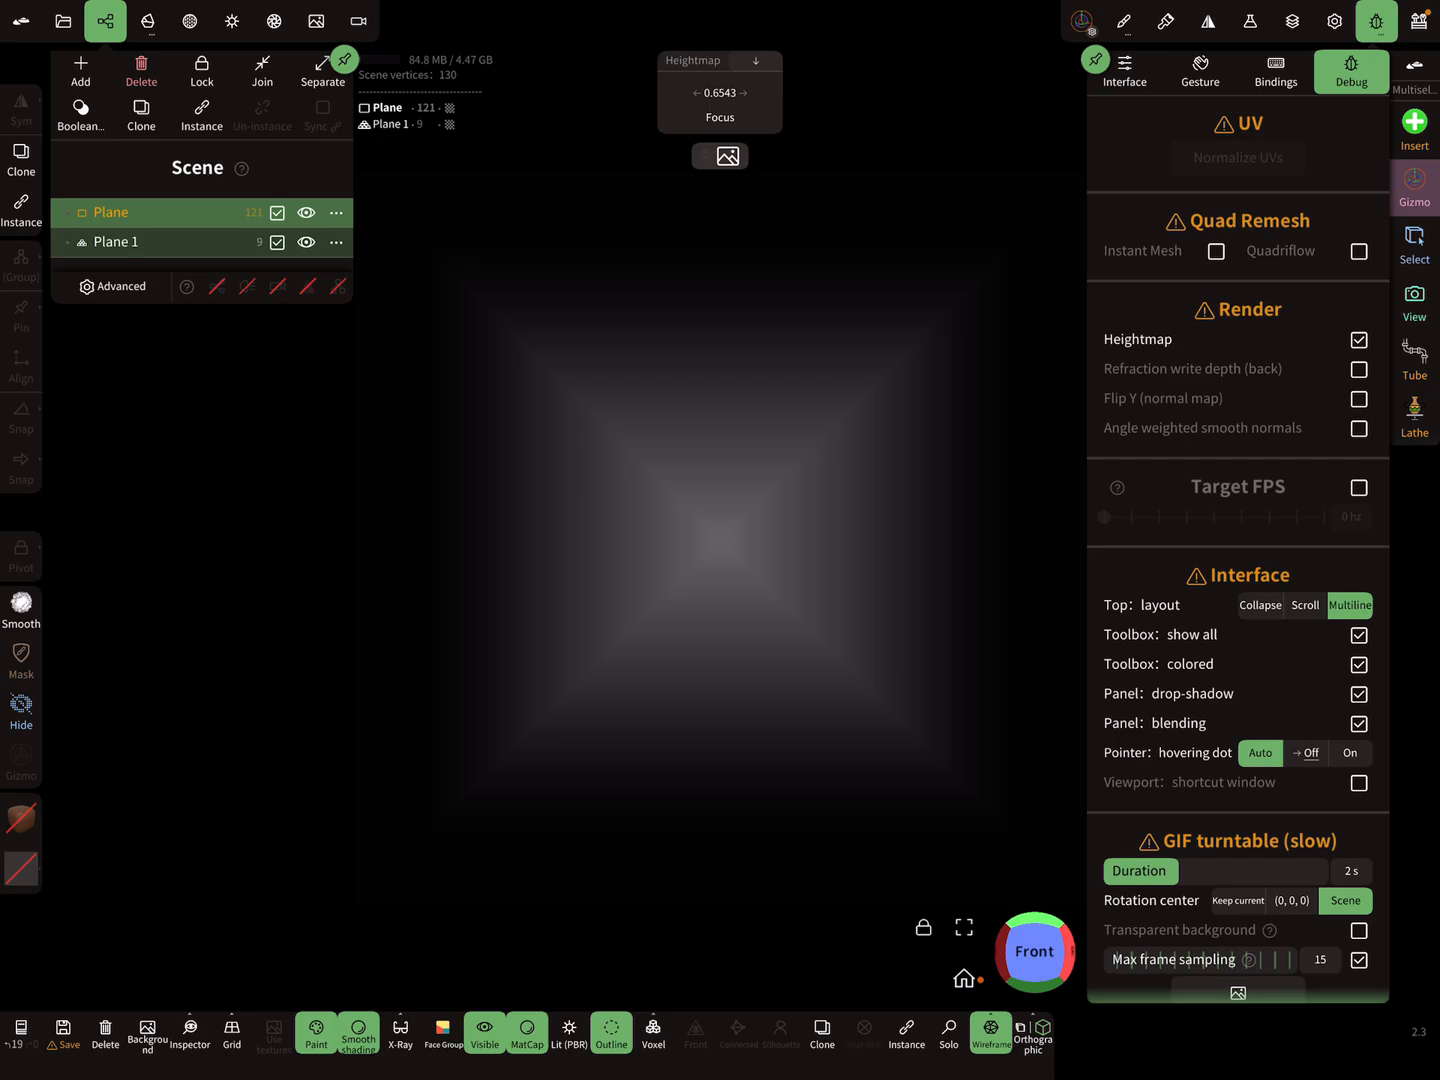
Check the heightmap's framing in the square render preview, re-centre it, and close the Files panel
left_click(63, 20)
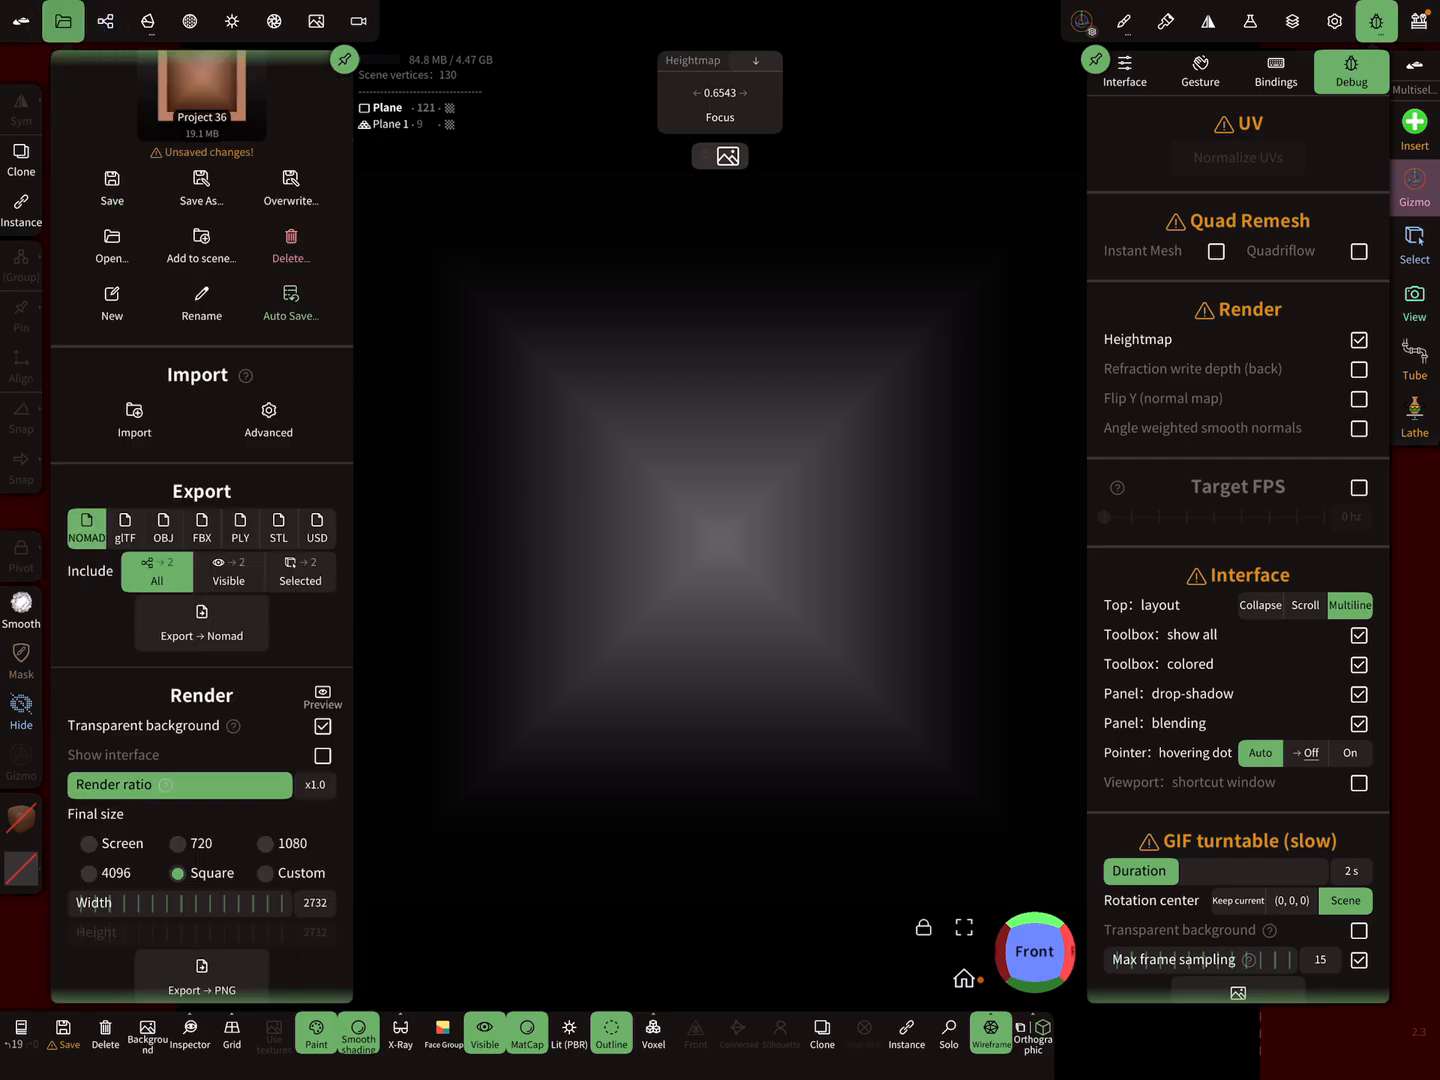
left_click(322, 696)
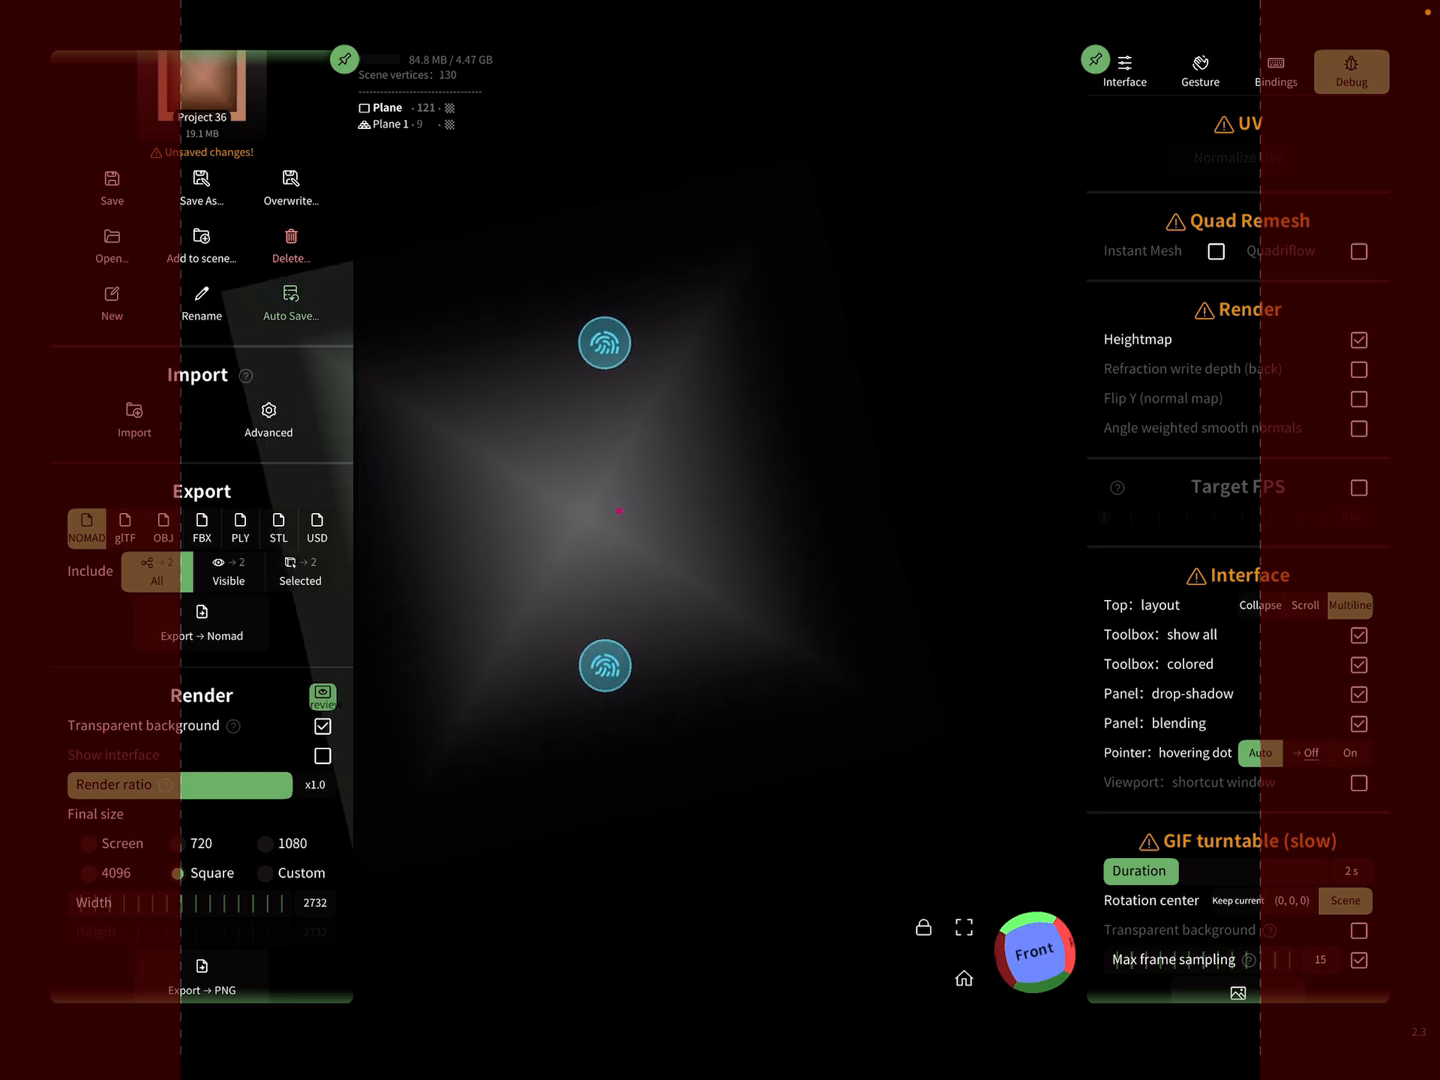
mouse_move(720, 540)
middle_mouse_down()
mouse_move(585, 394)
mouse_move(579, 461)
mouse_move(641, 484)
middle_mouse_up()
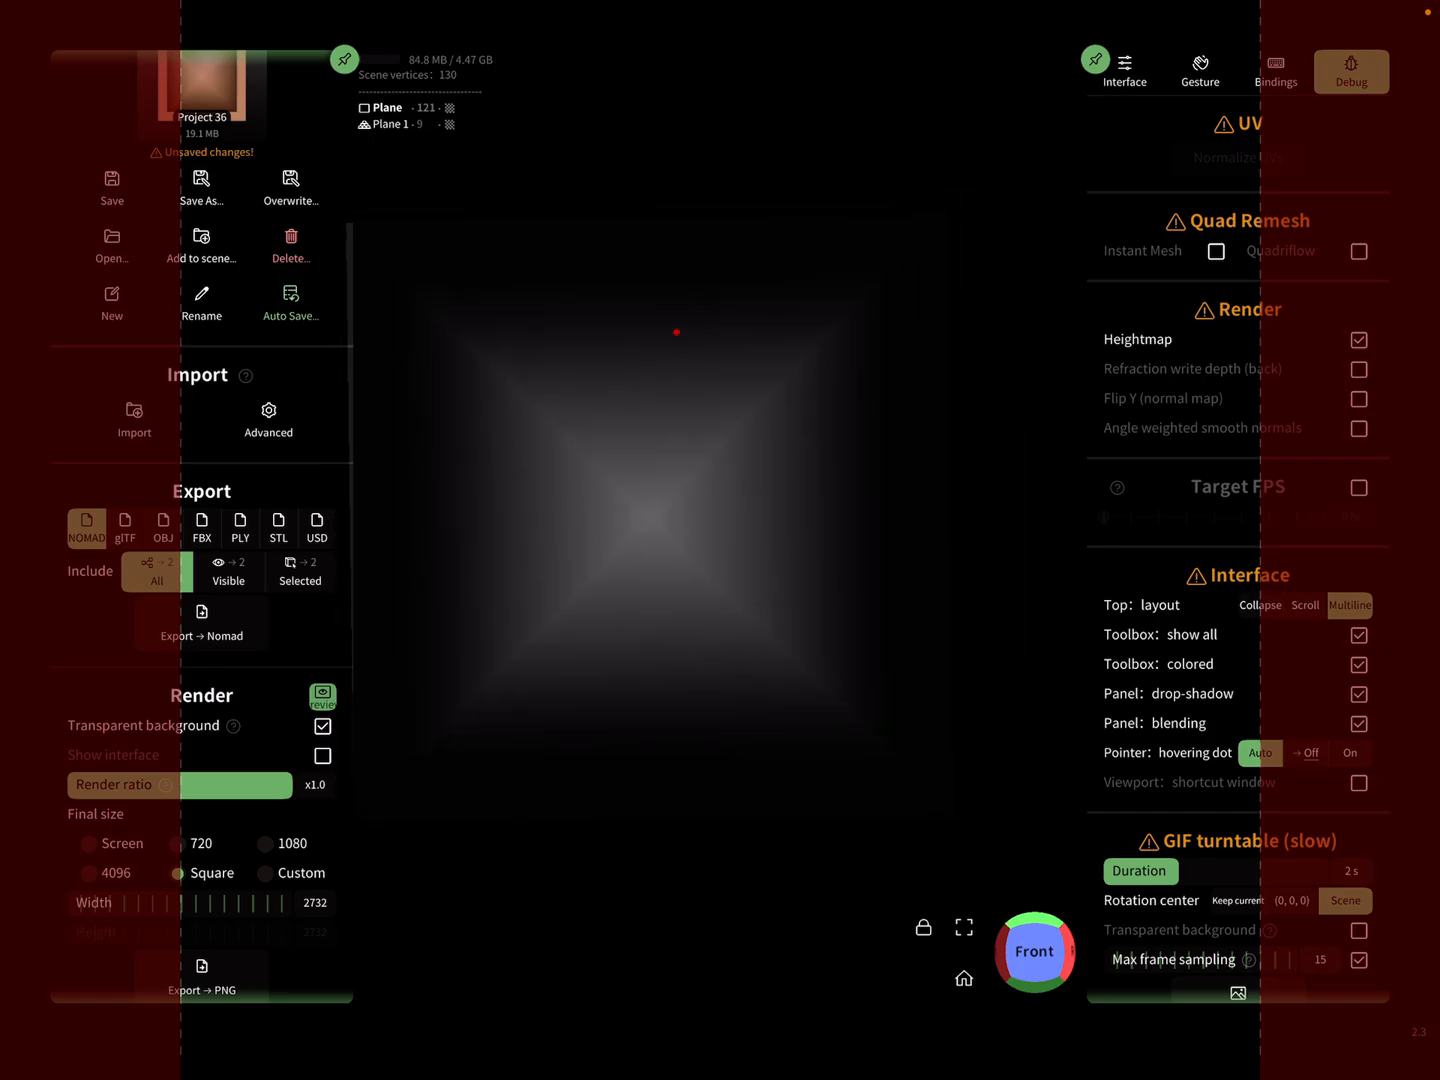
left_click(964, 978)
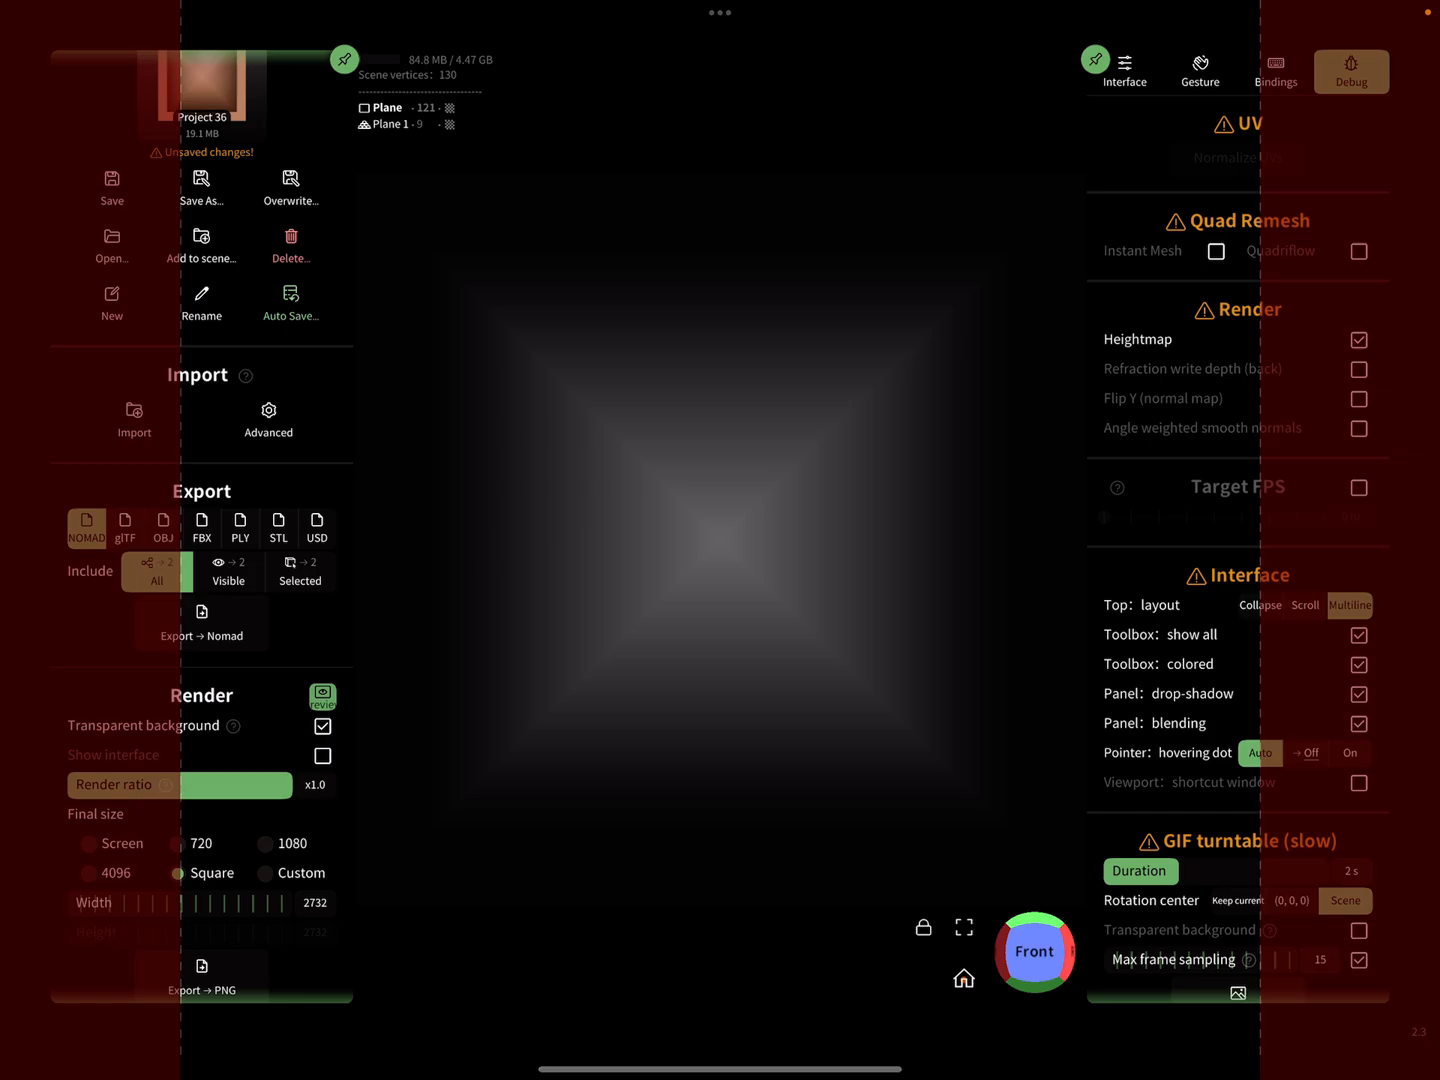
left_click(322, 697)
left_click(63, 20)
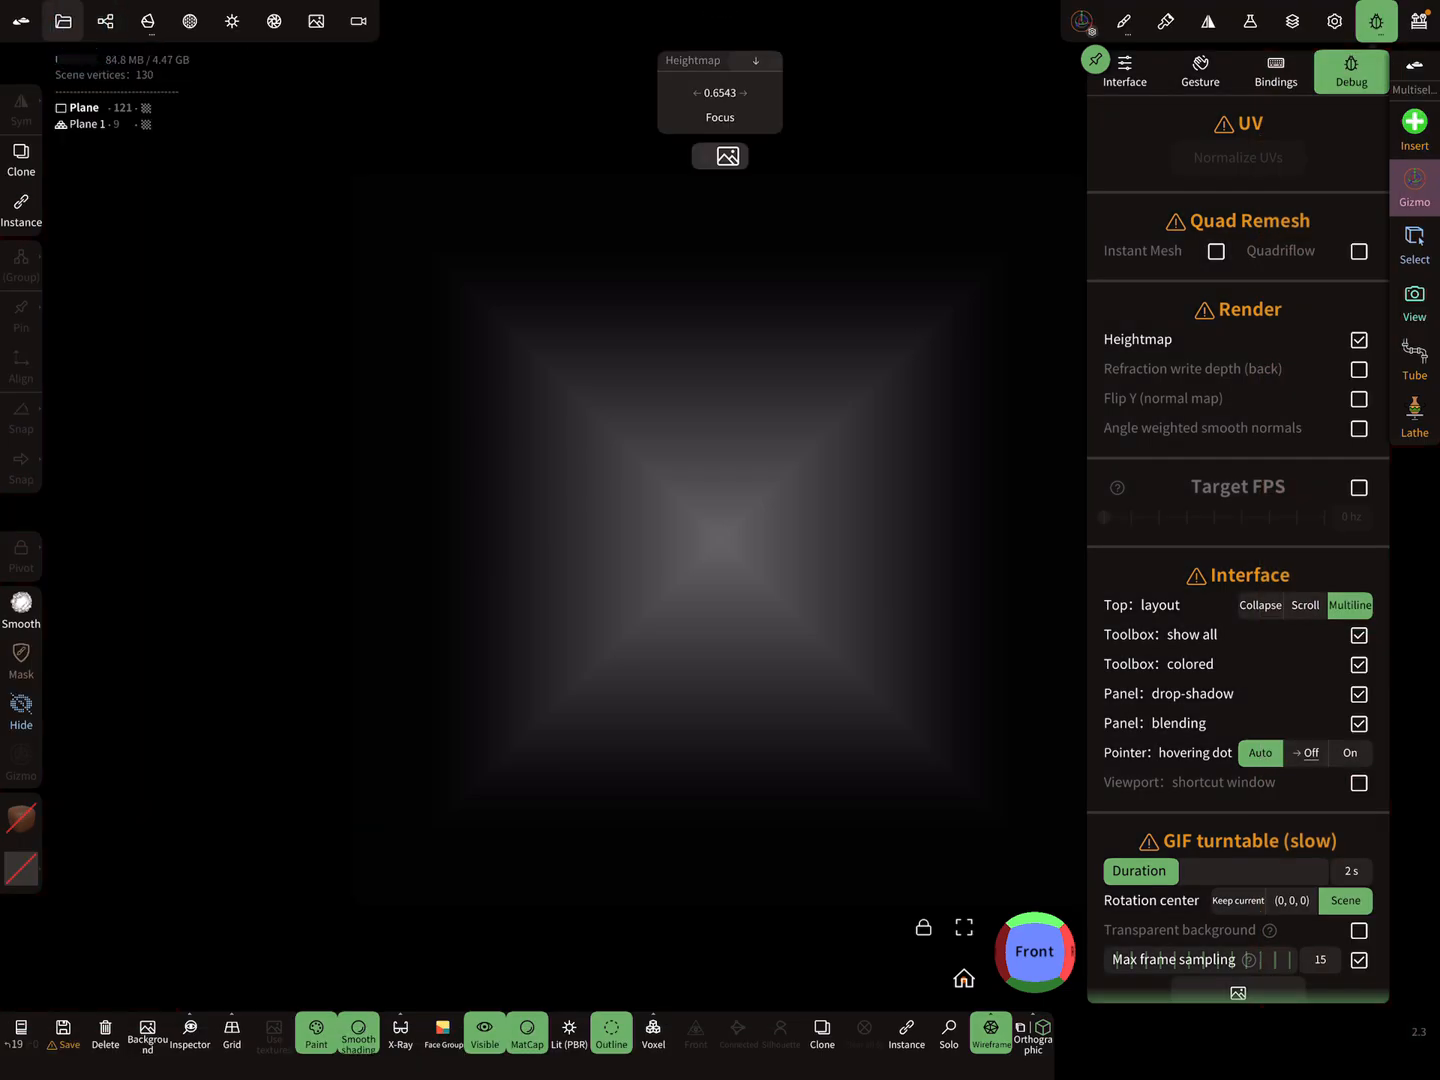
Reset the heightmap to its centred front view and bring up the Camera settings
left_click(964, 978)
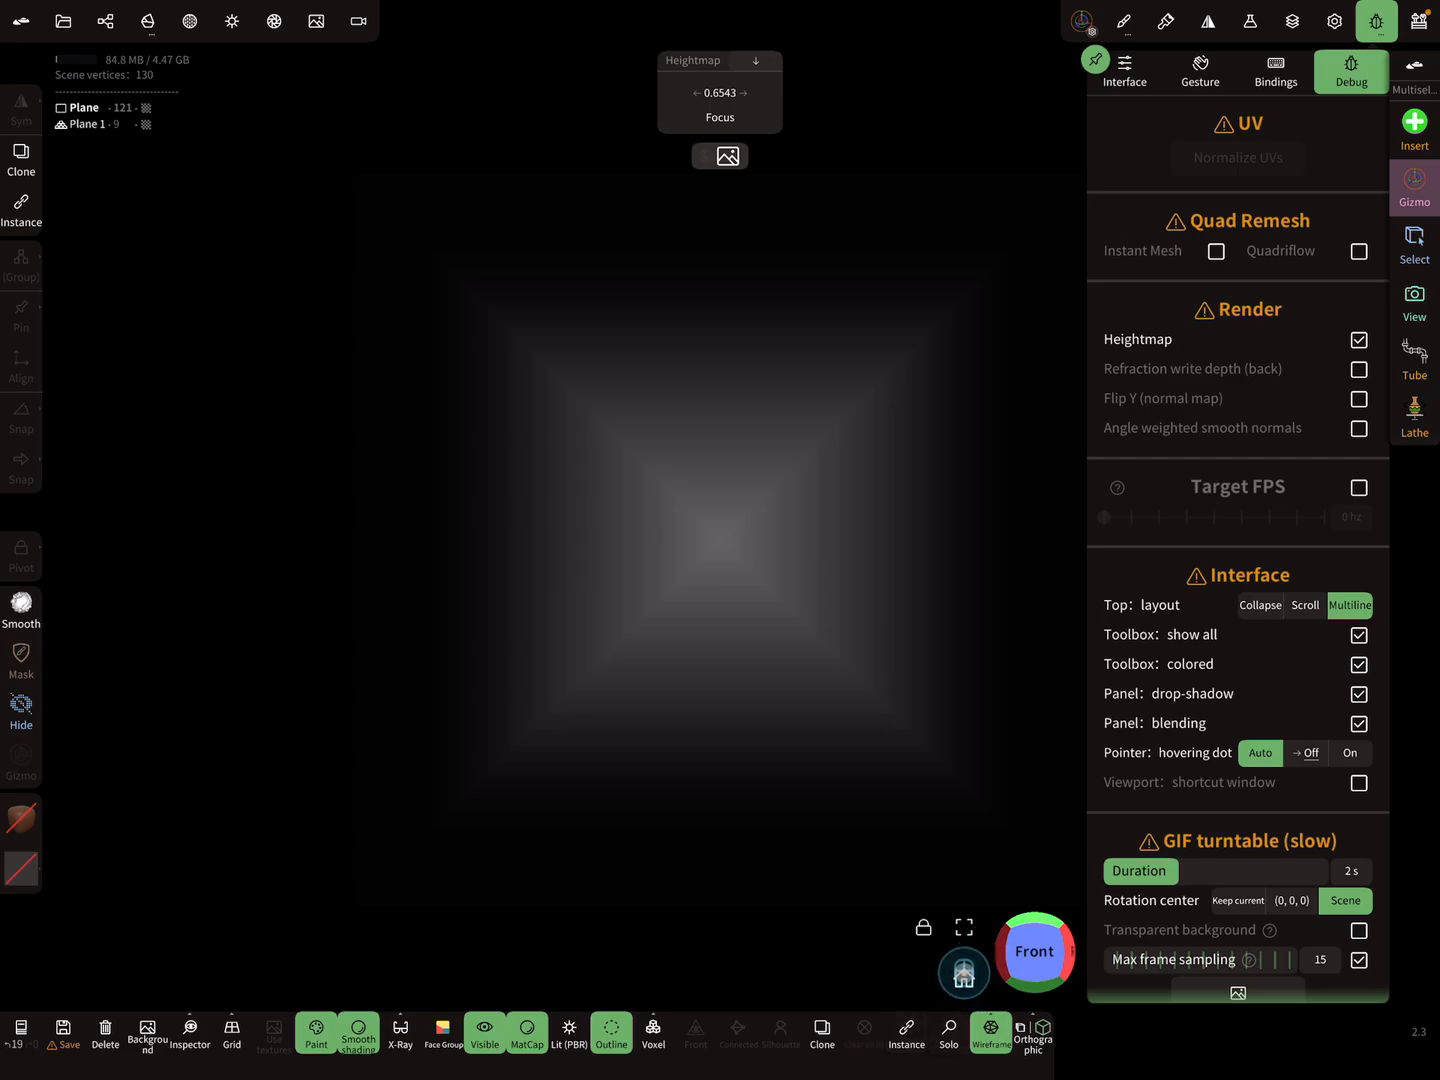
middle_click_drag(597, 623, 566, 408)
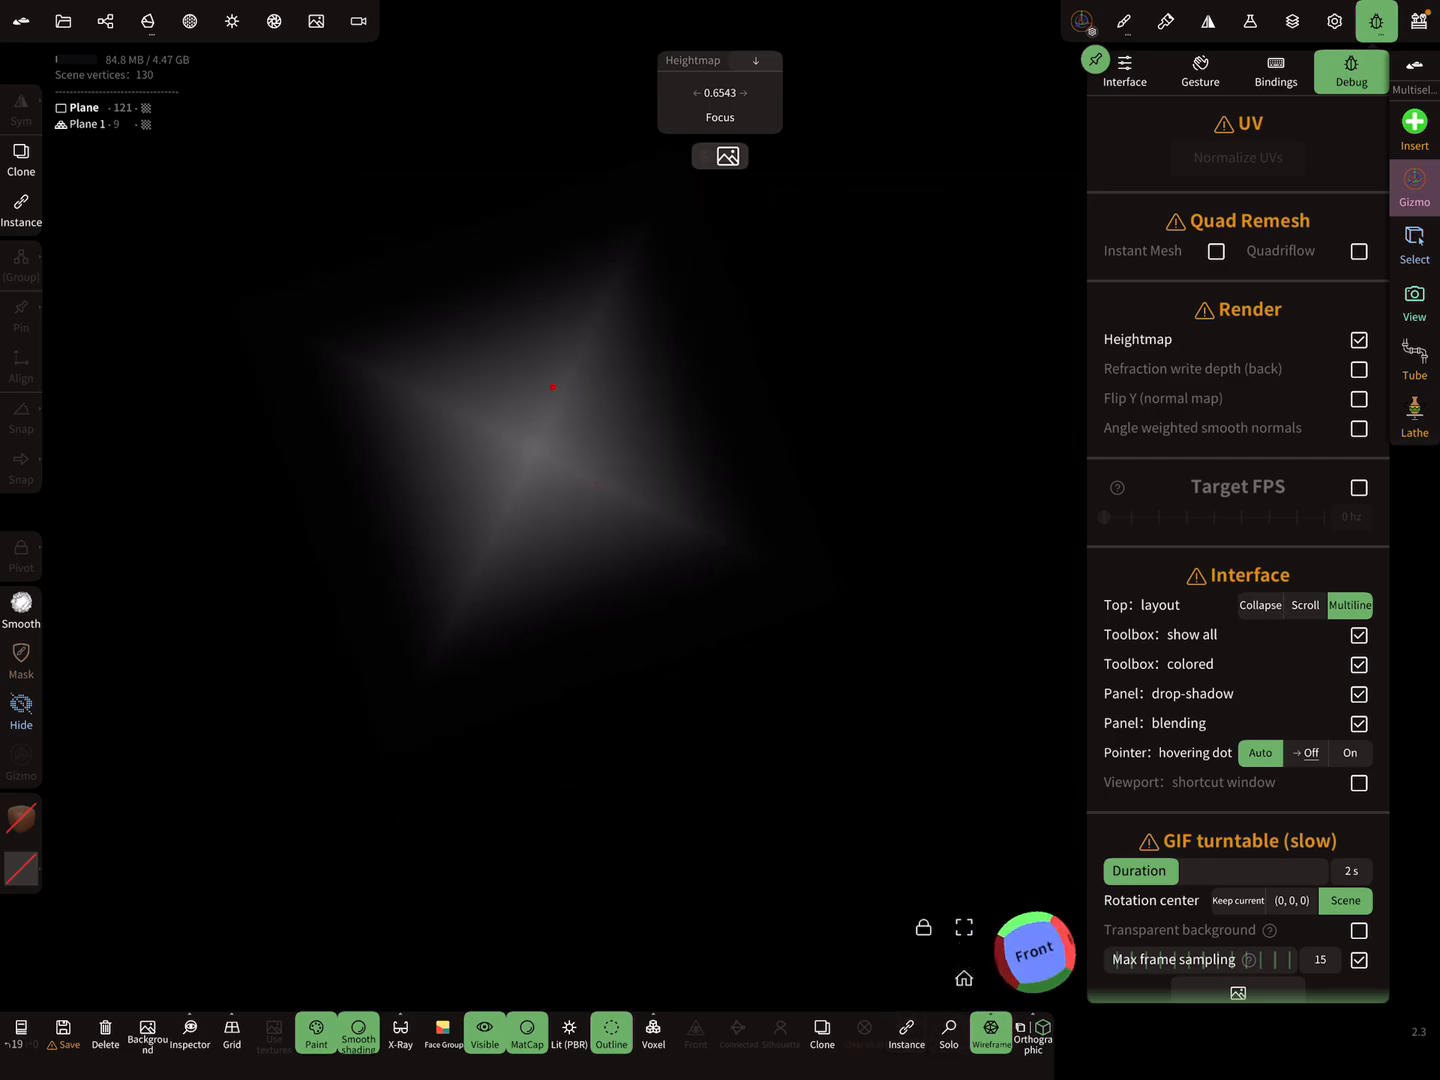
left_click(964, 978)
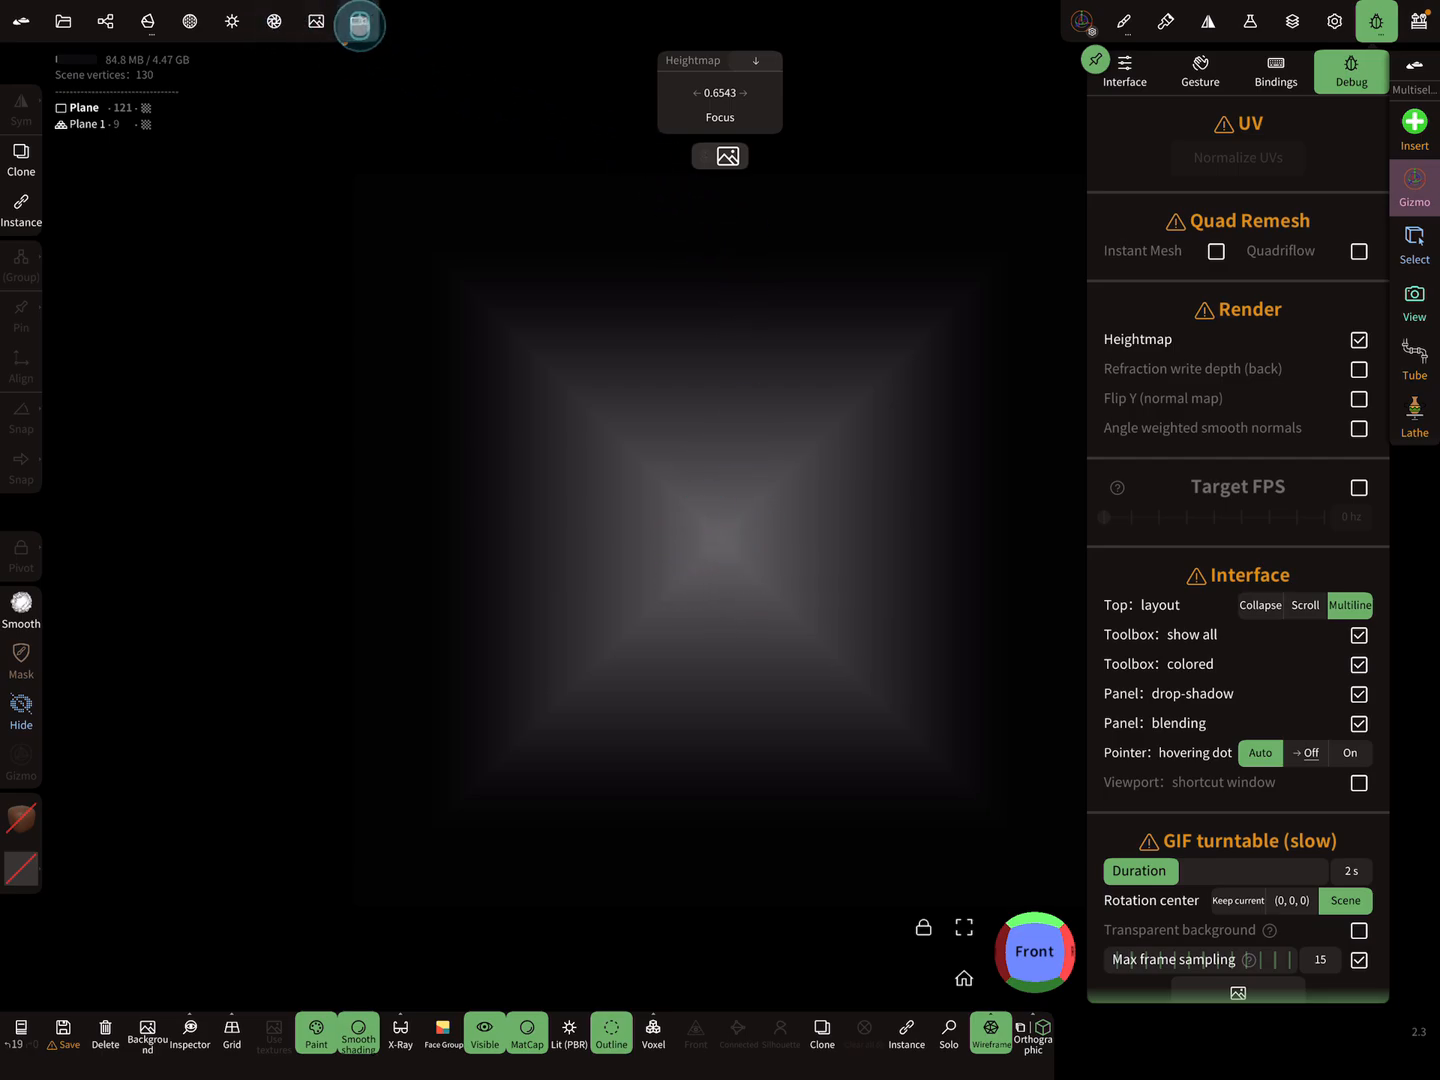
left_click(359, 24)
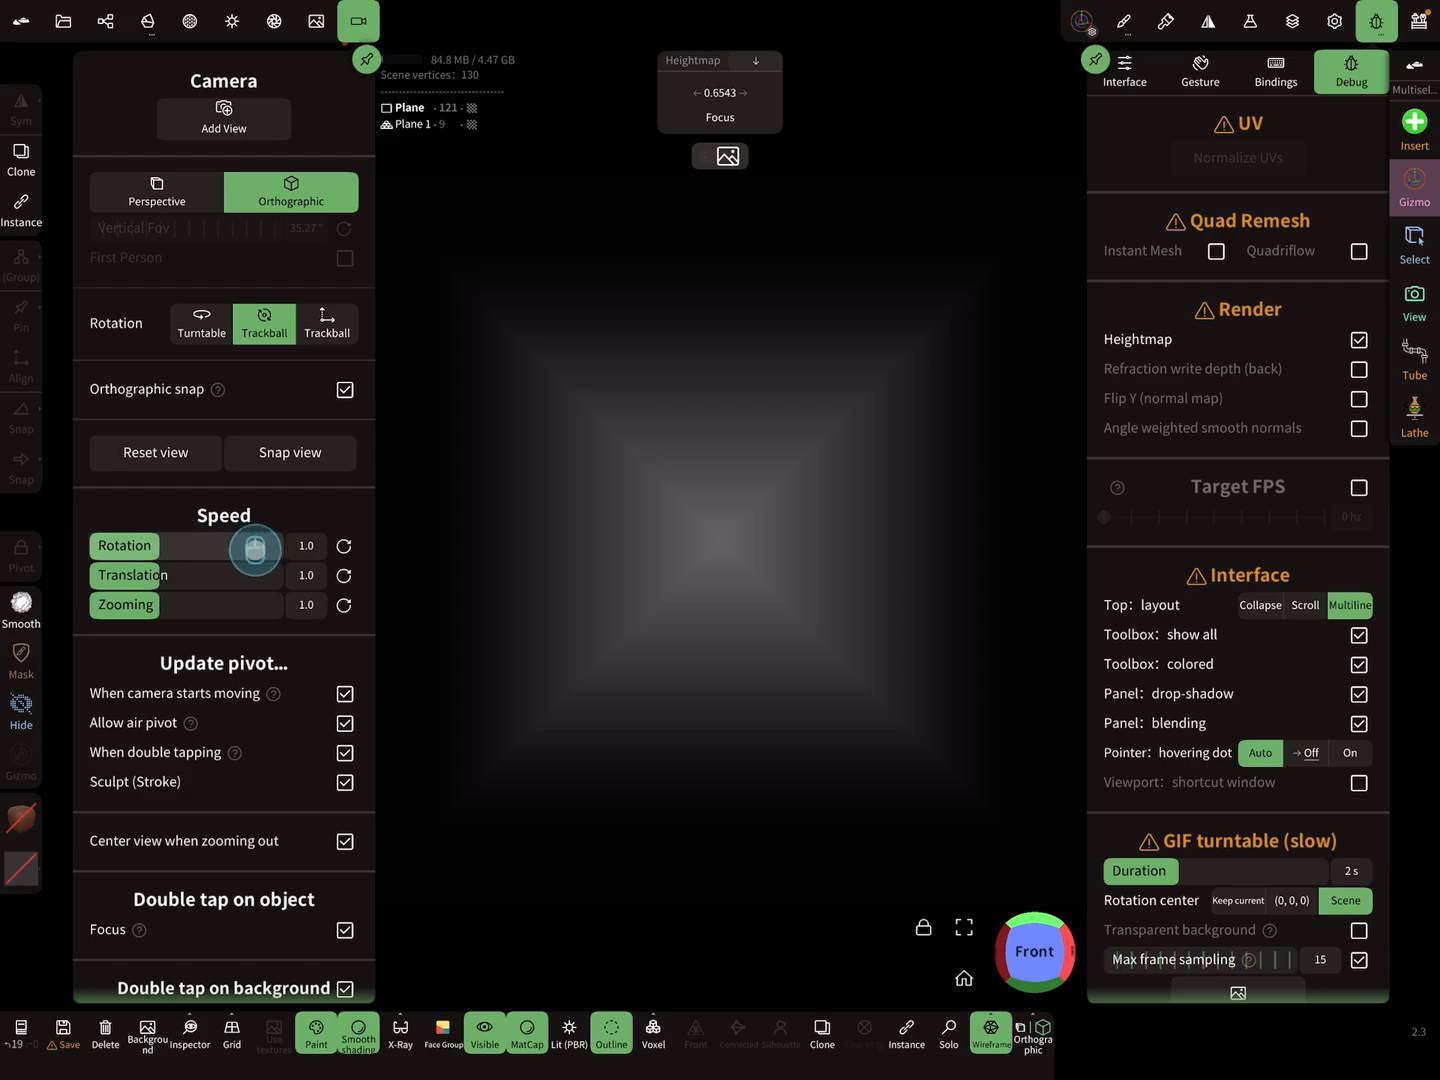
Set the camera Rotation and Translation speeds to 0.0 so only zoom moves the view
left_click_drag(254, 548, 46, 546)
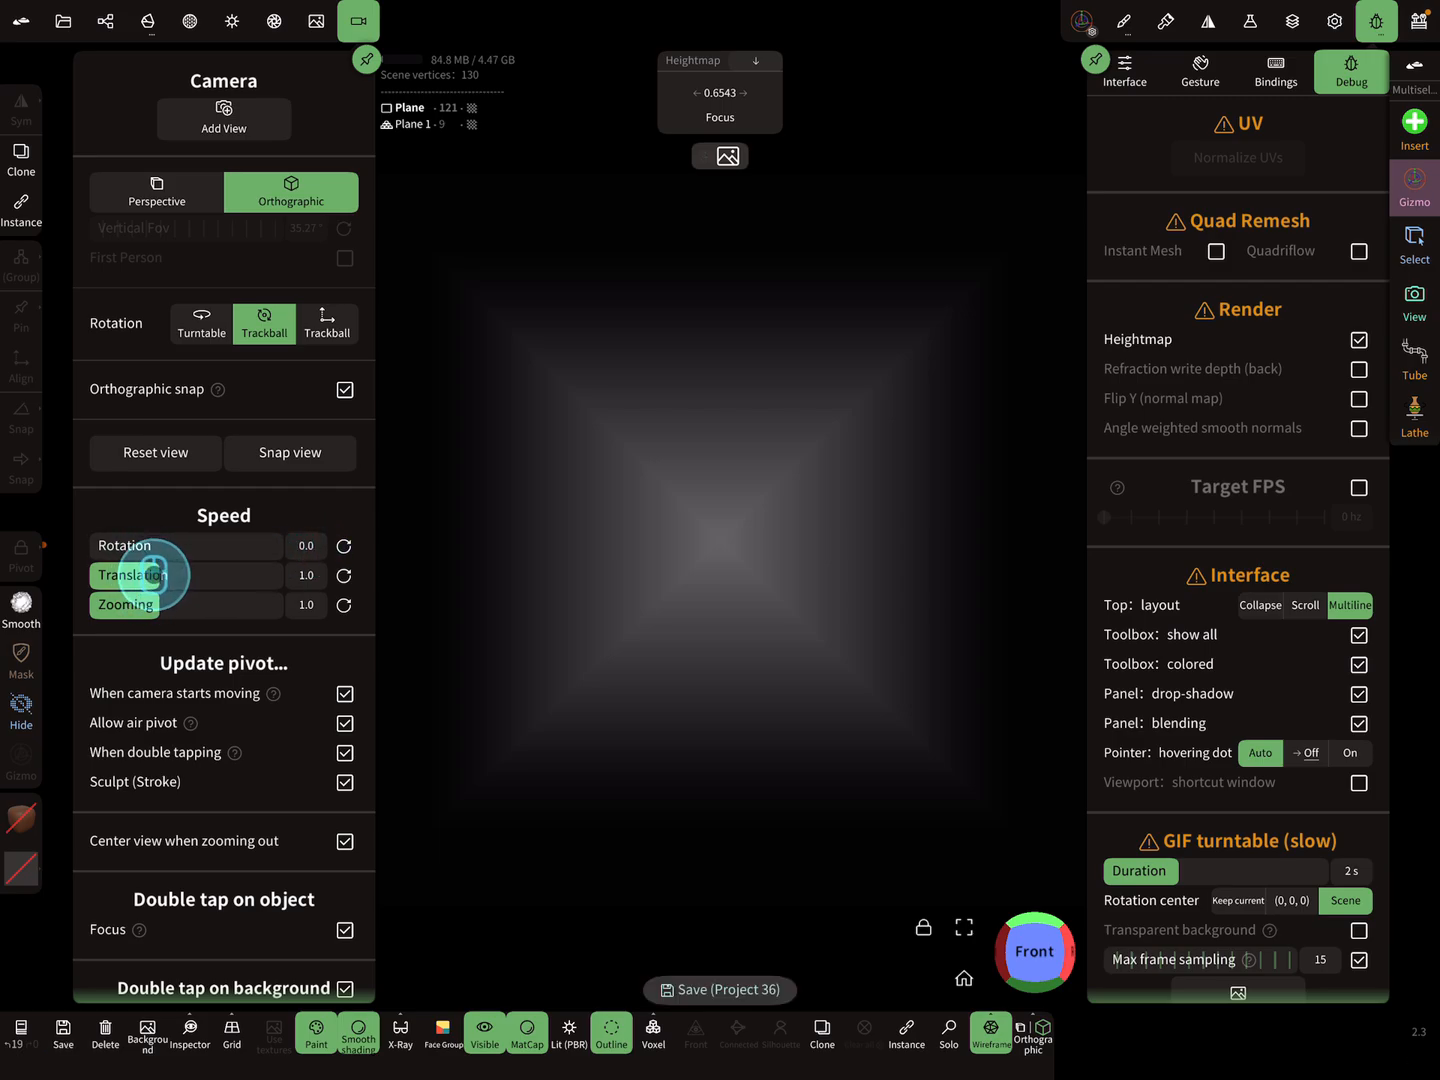
left_click_drag(155, 575, 27, 558)
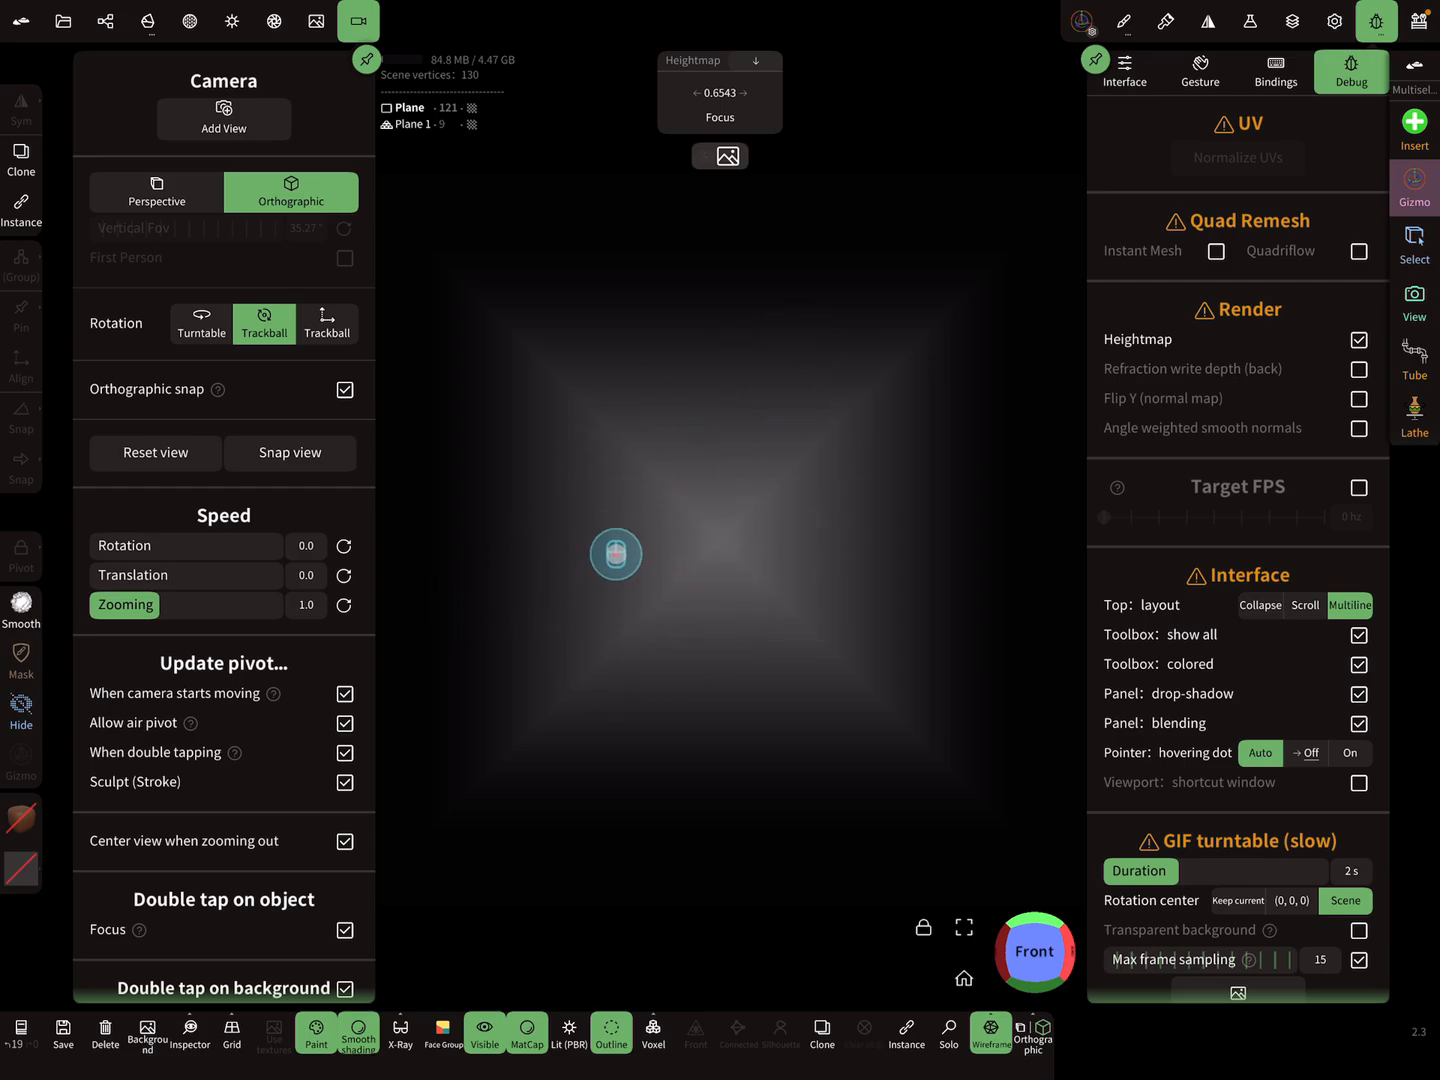
scroll(731, 537, "up", 2)
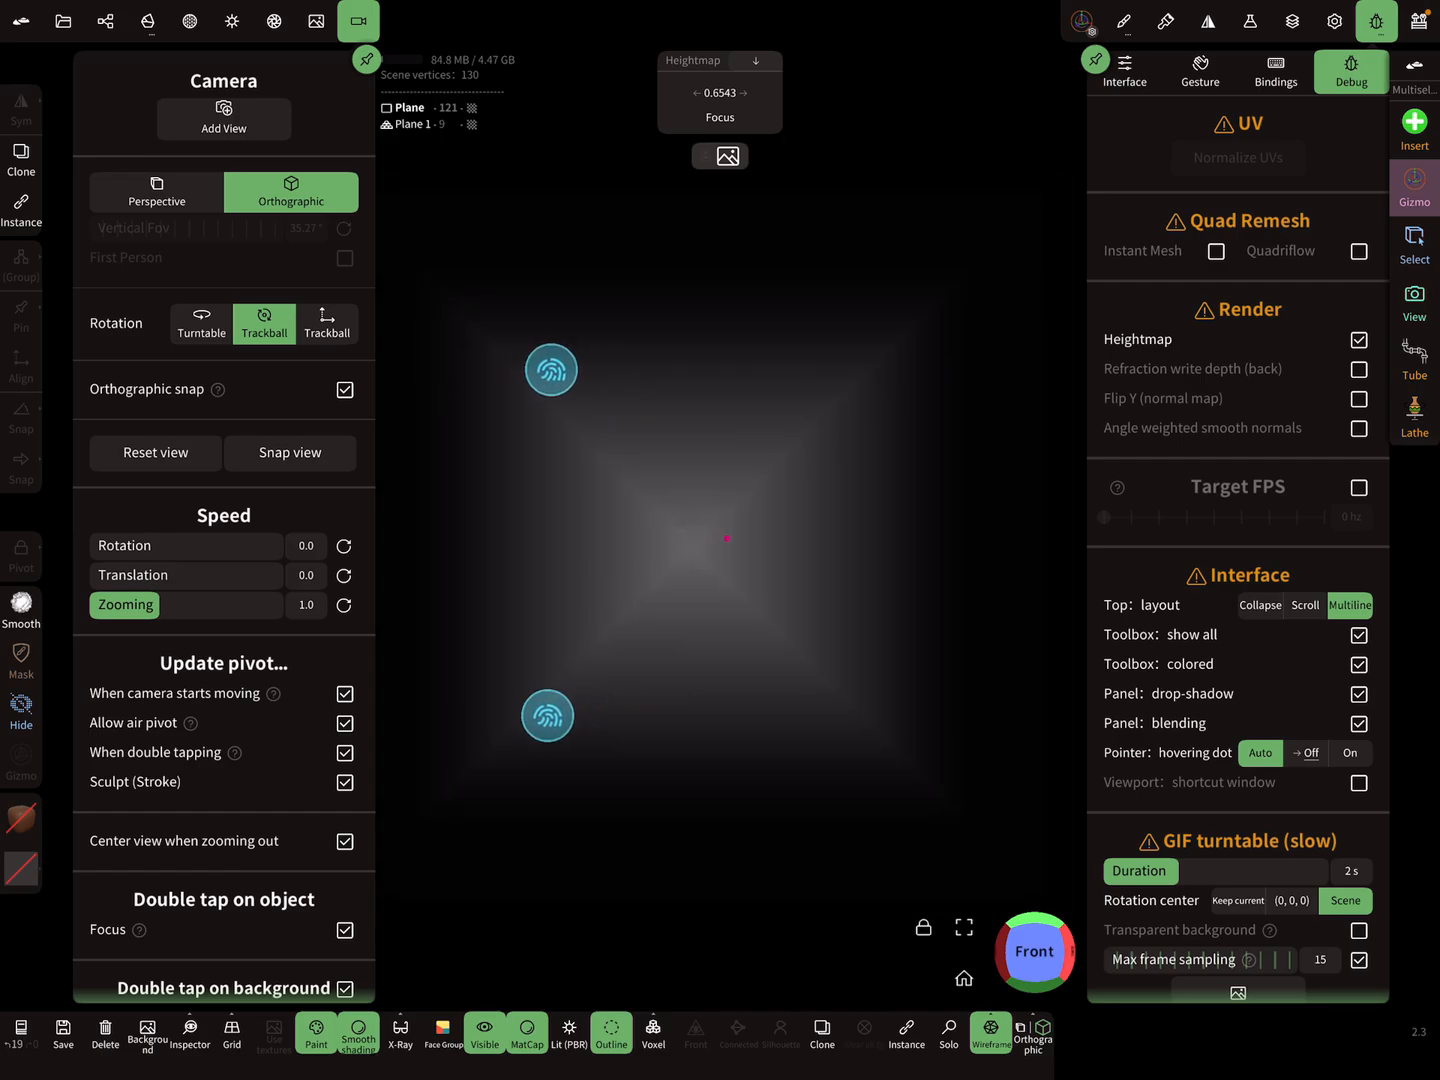
scroll(675, 540, "down", 3)
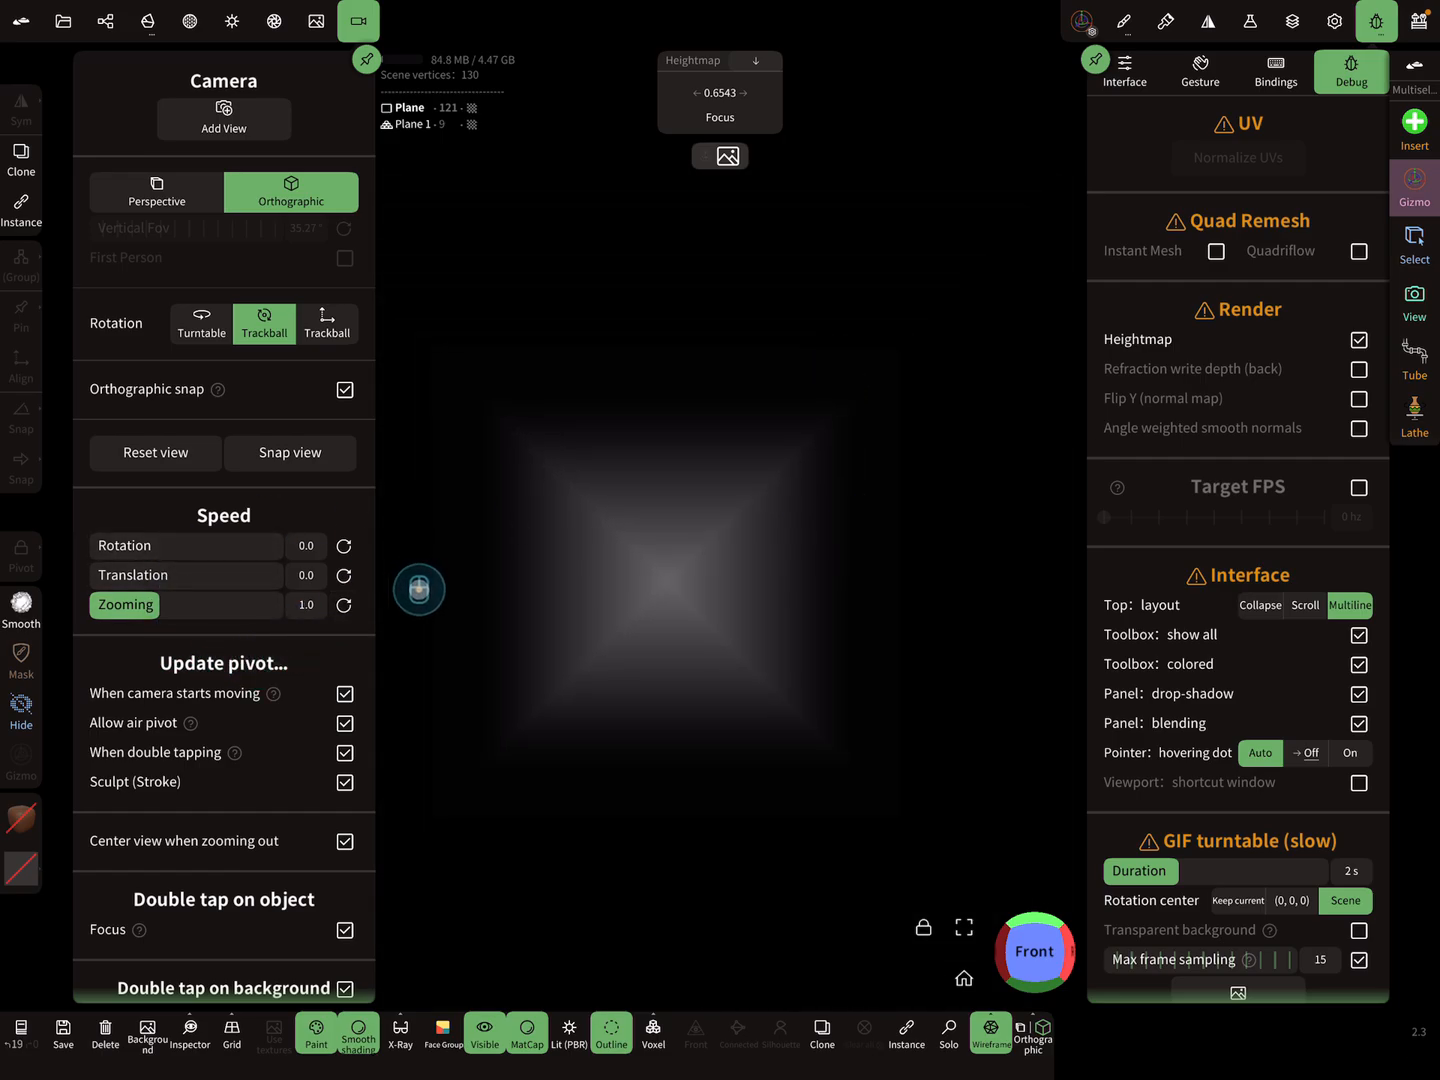
scroll(737, 552, "up", 1)
scroll(737, 551, "up", 1)
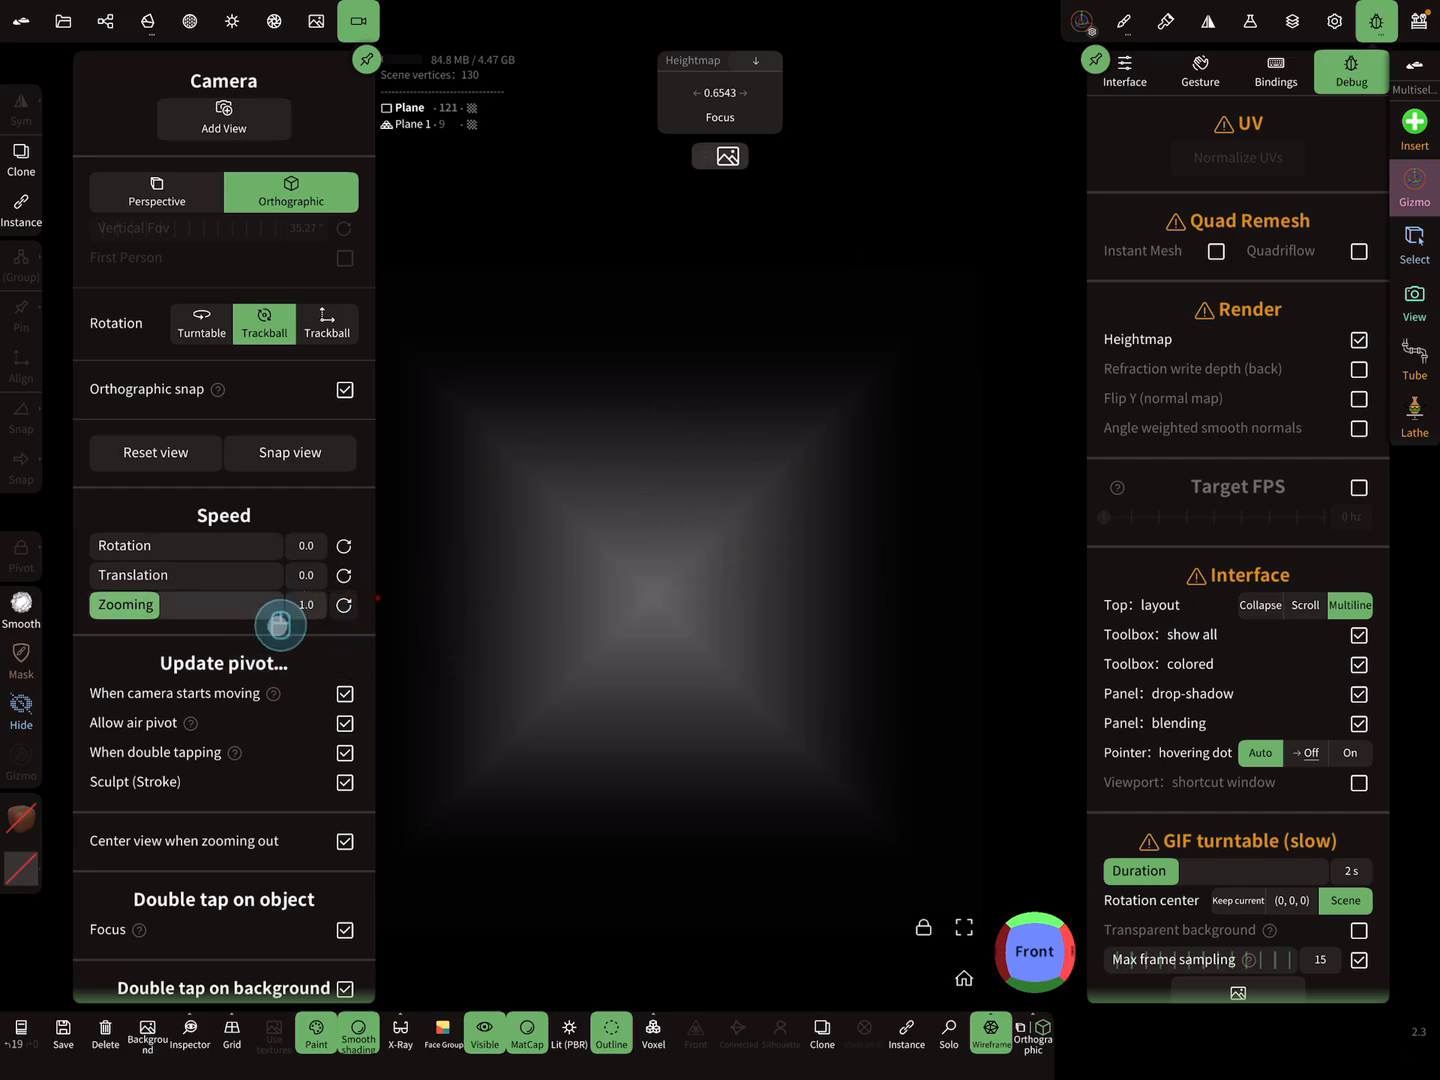
scroll(918, 388, "up", 2)
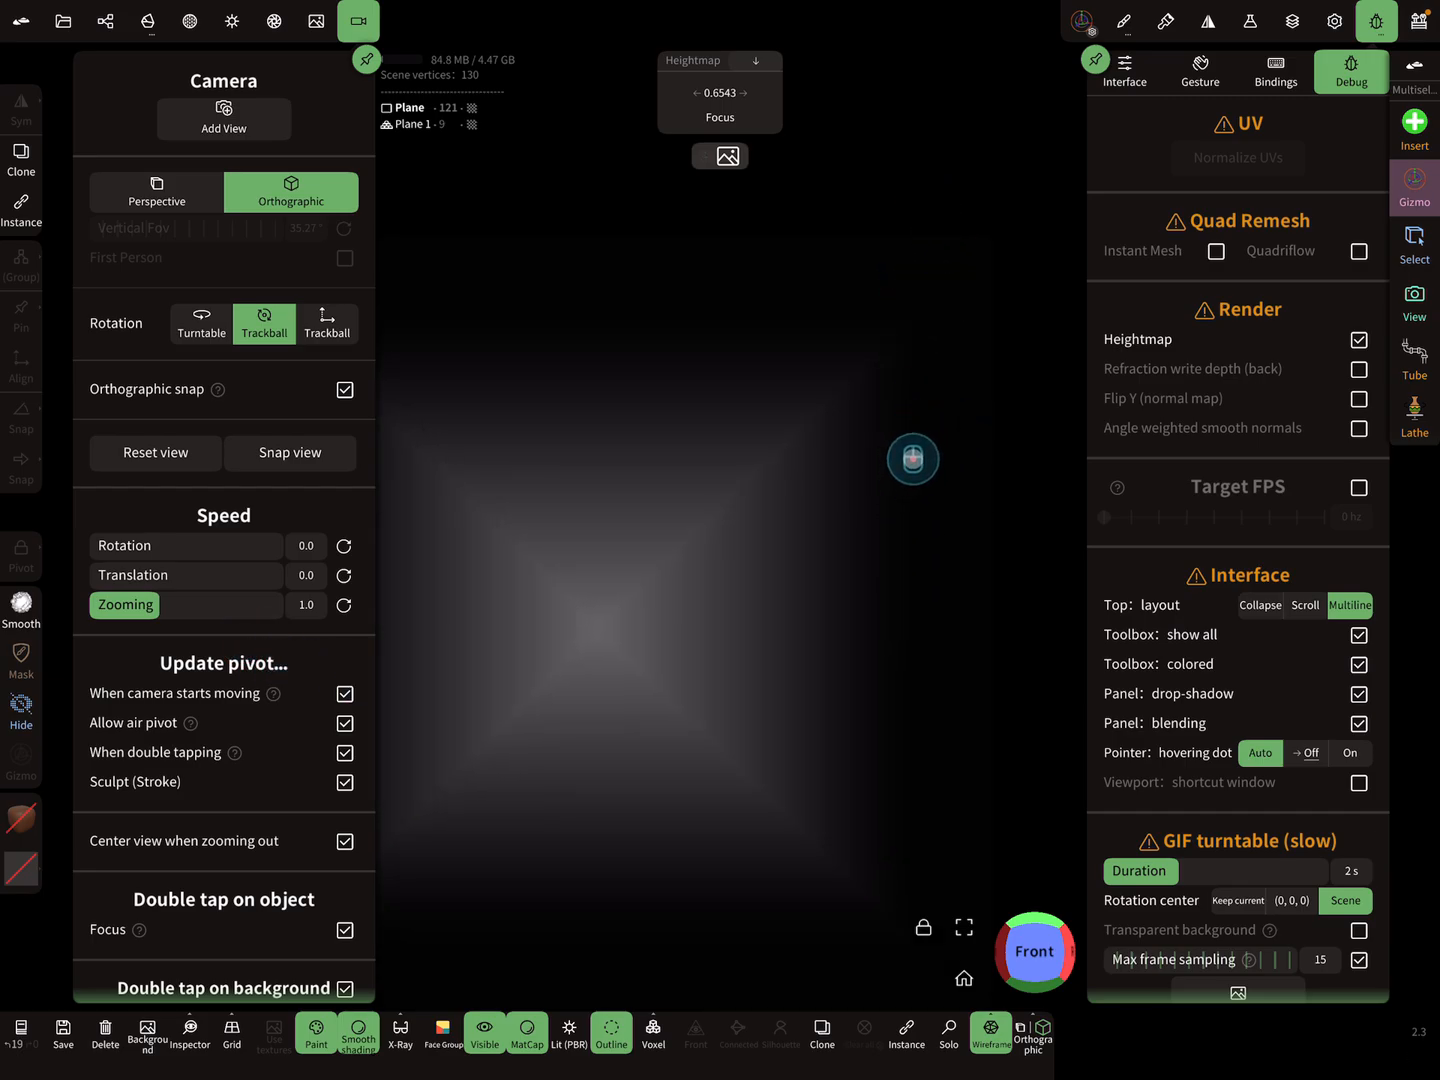
Disable pivot updating 'When camera starts moving', re-centre the view and turn off the heightmap render
left_click(274, 693)
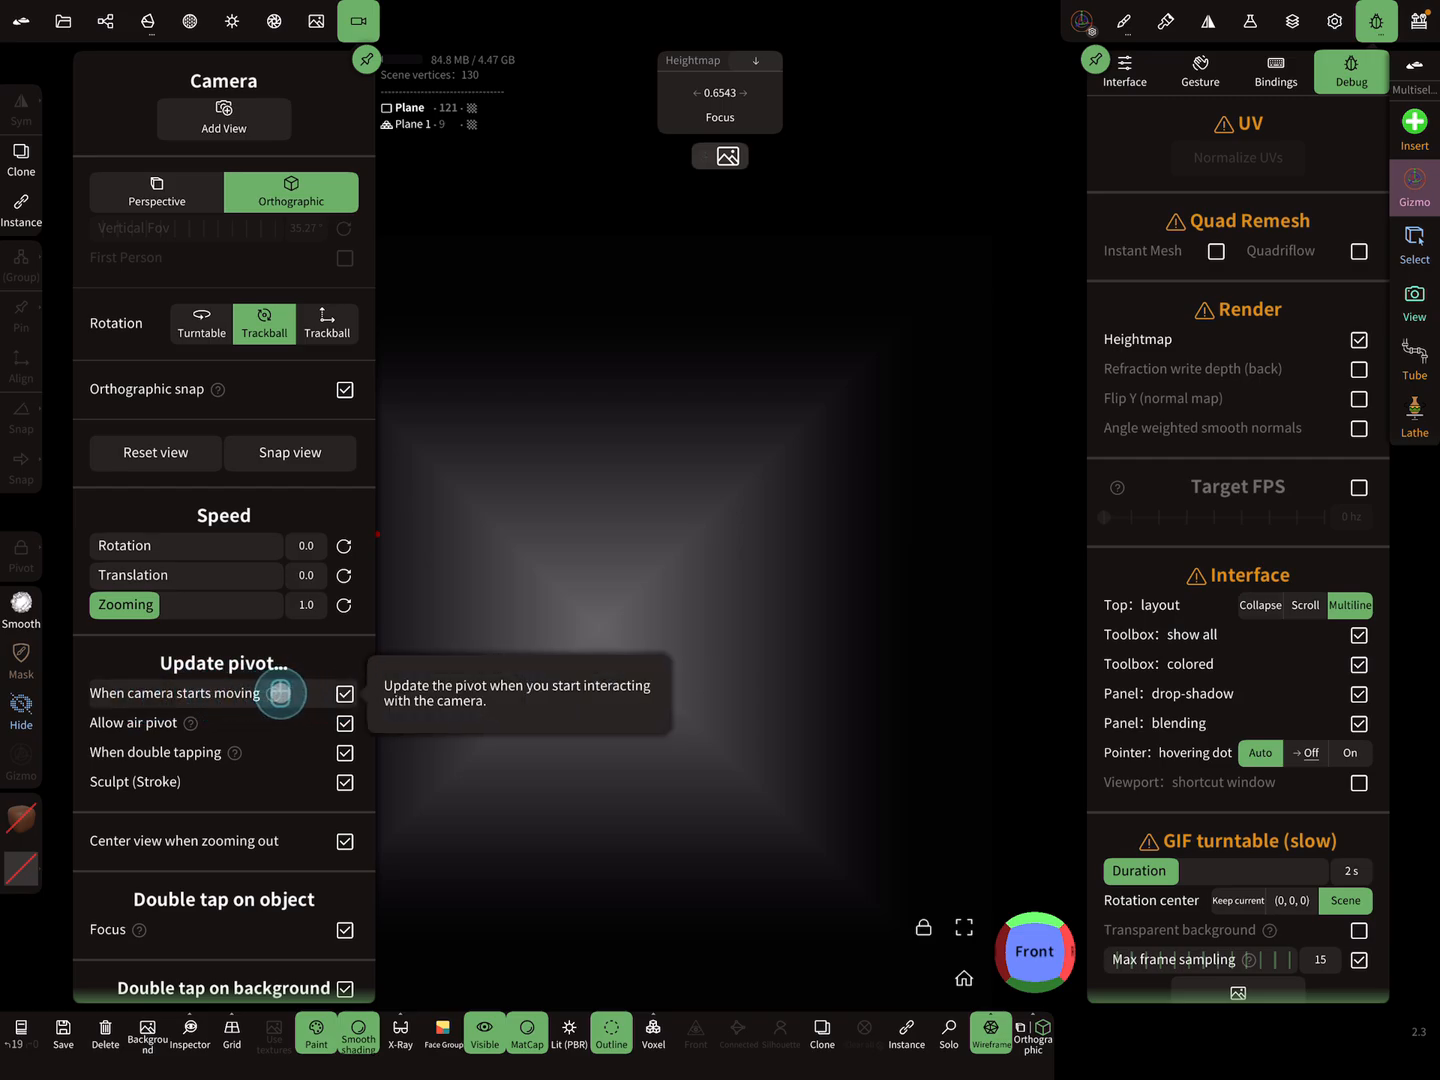
left_click(345, 693)
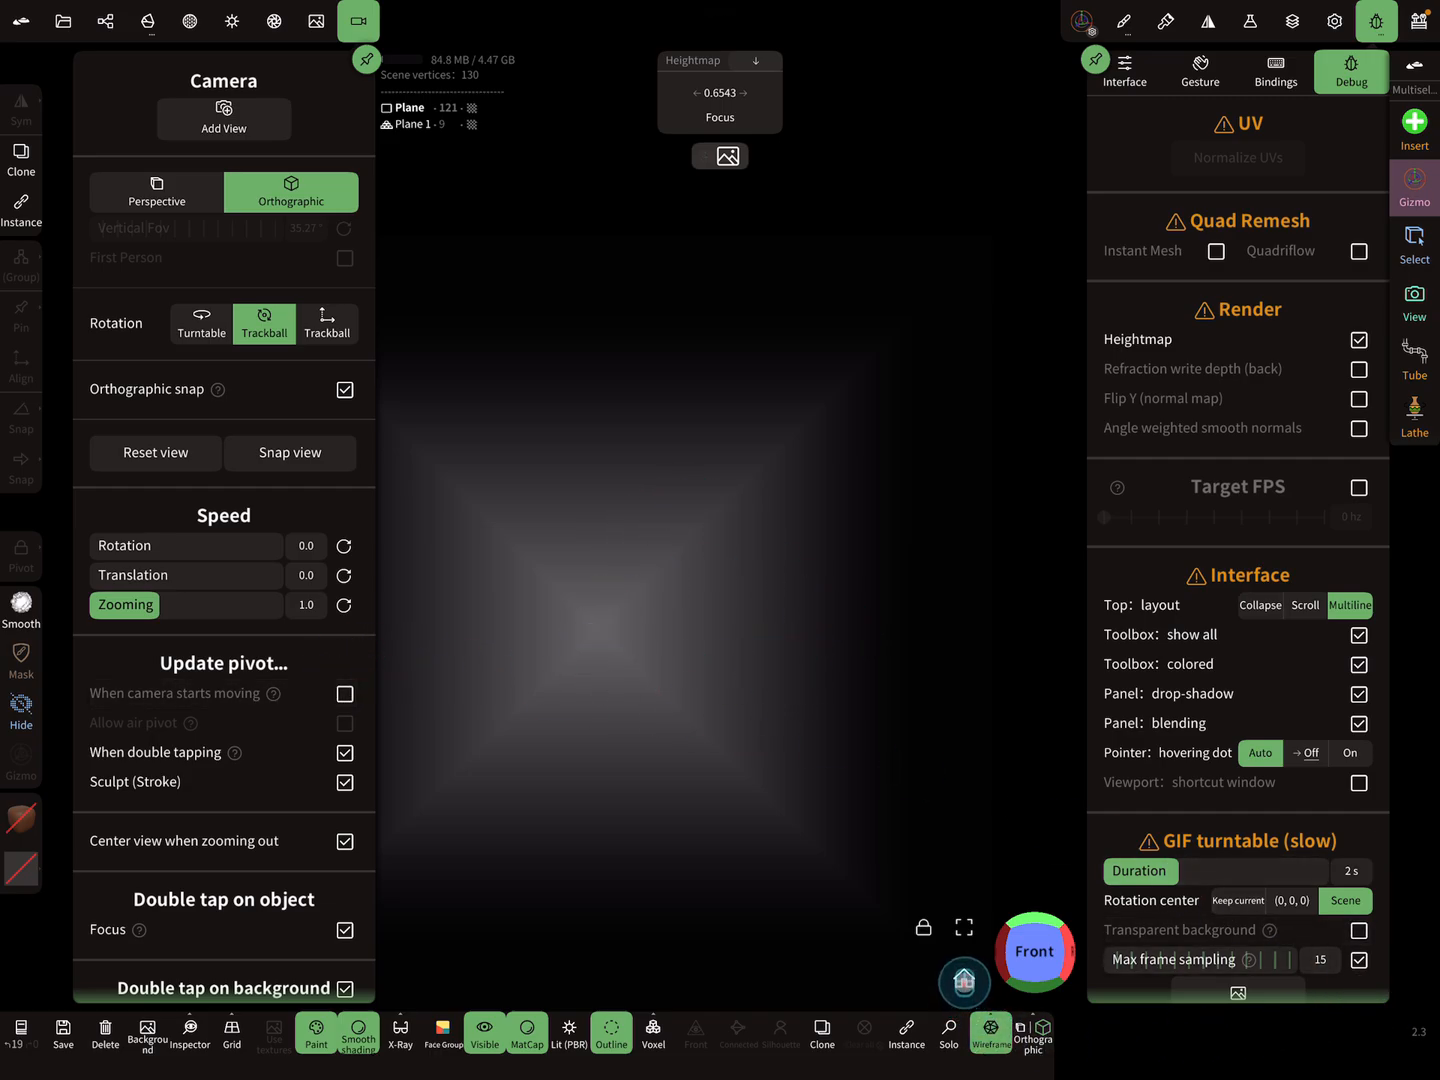
left_click(963, 979)
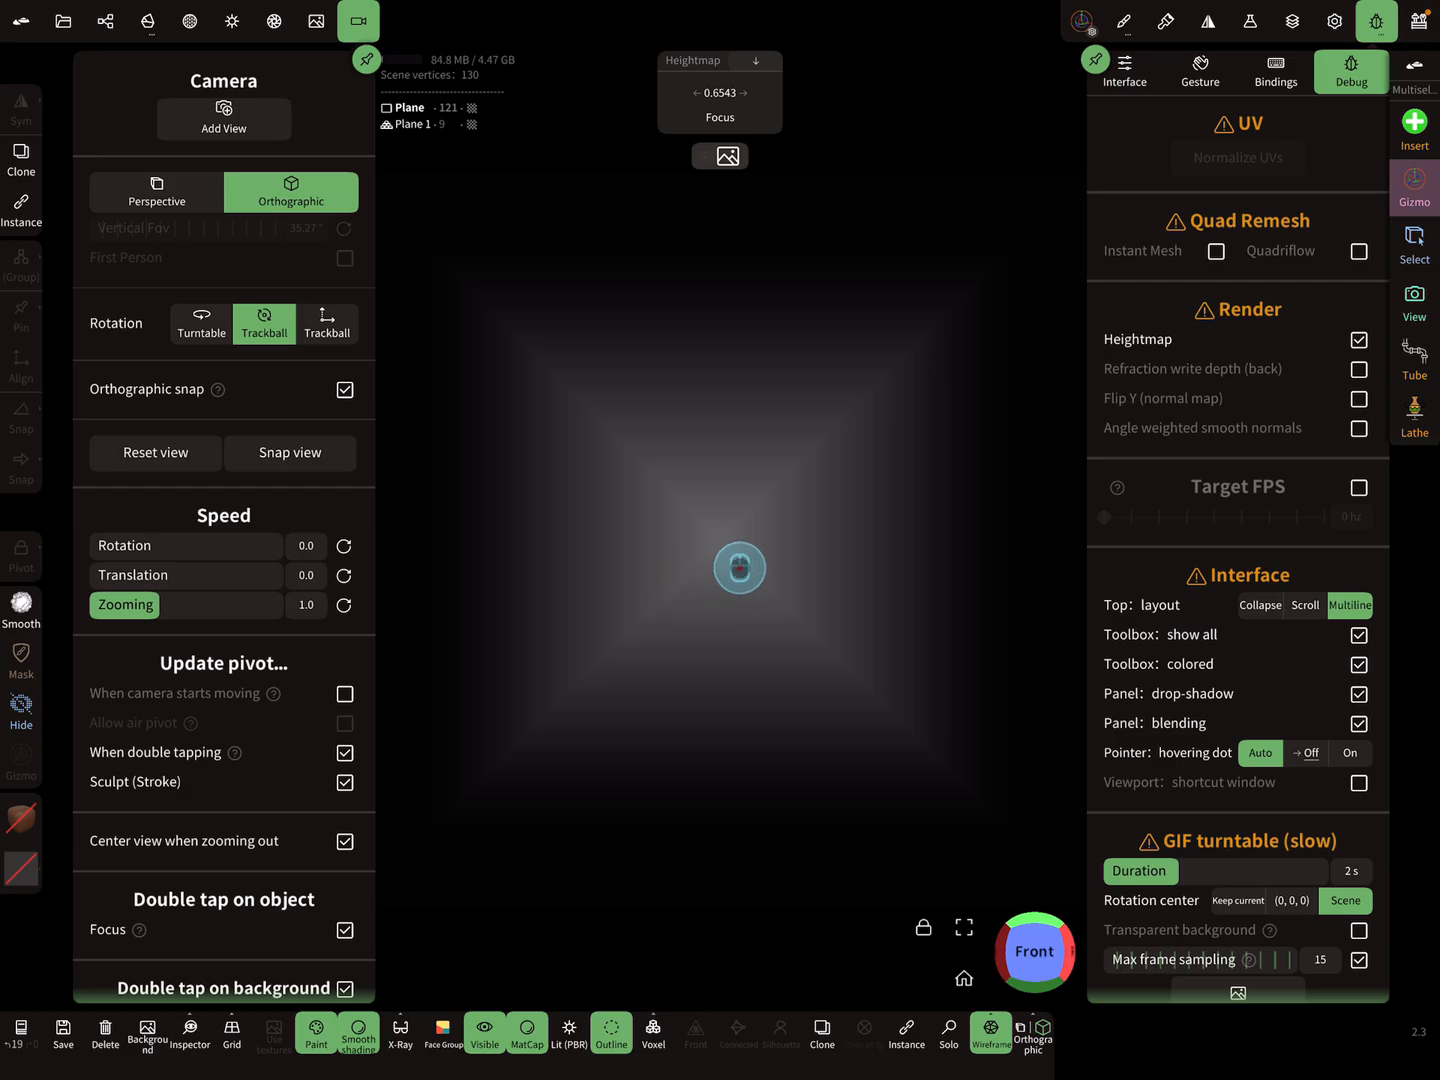
left_click(1359, 338)
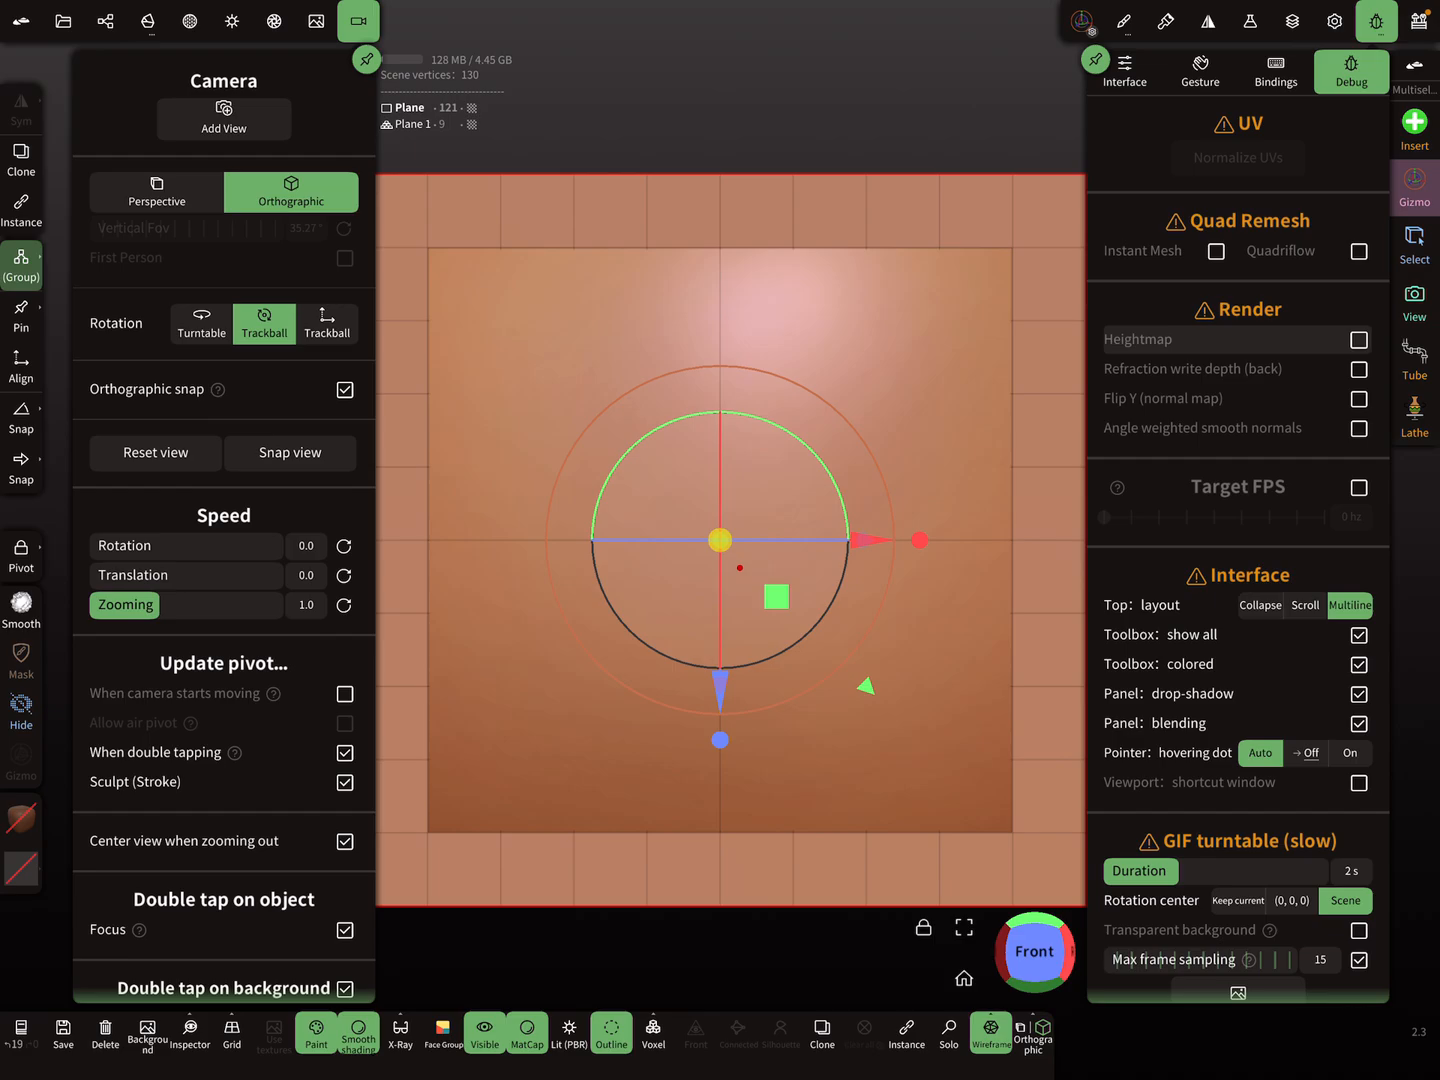
Frame the shaded plane to fill the square render preview in the File panel, then leave the preview
left_click(63, 21)
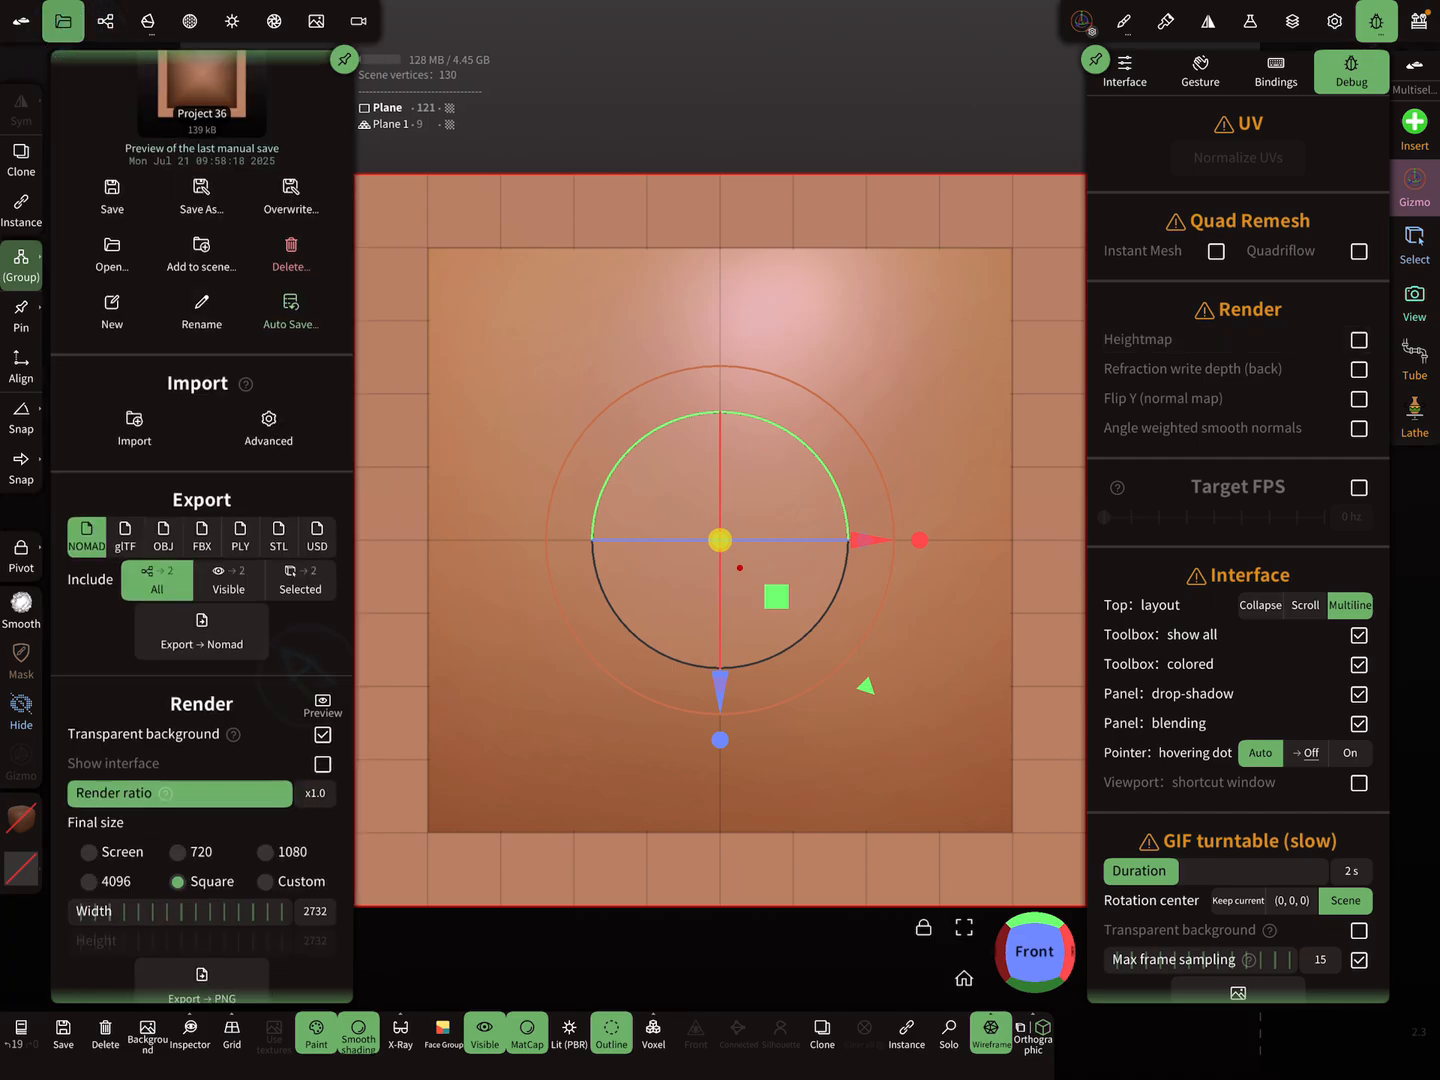
scroll(202, 563, "down", 1)
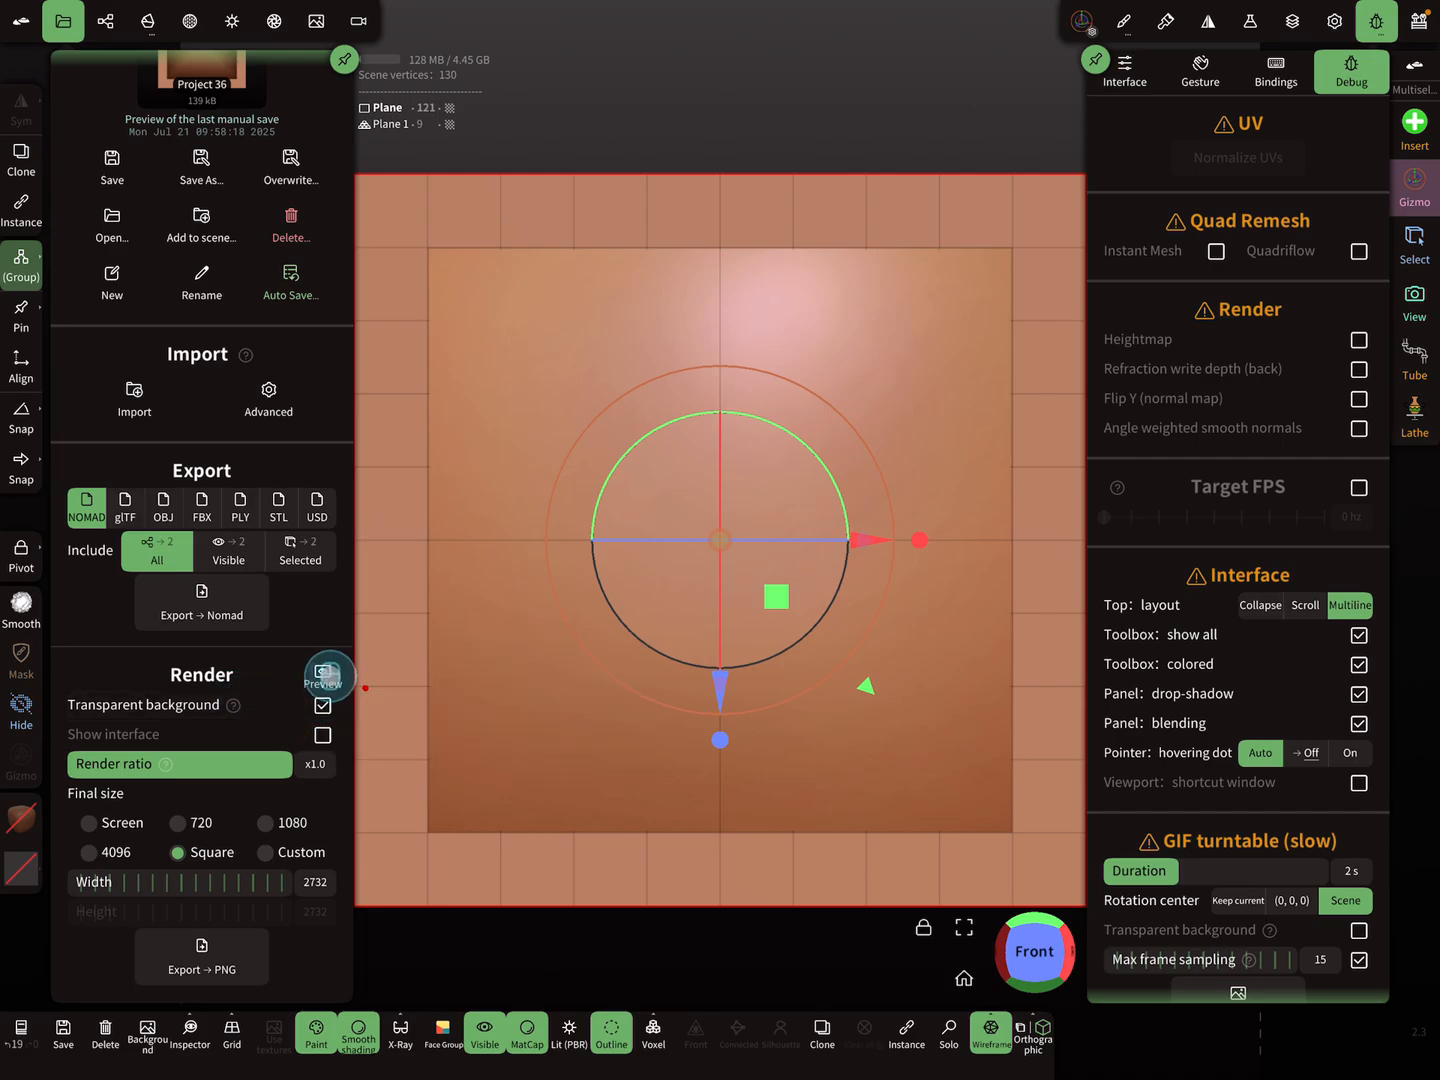
left_click(328, 676)
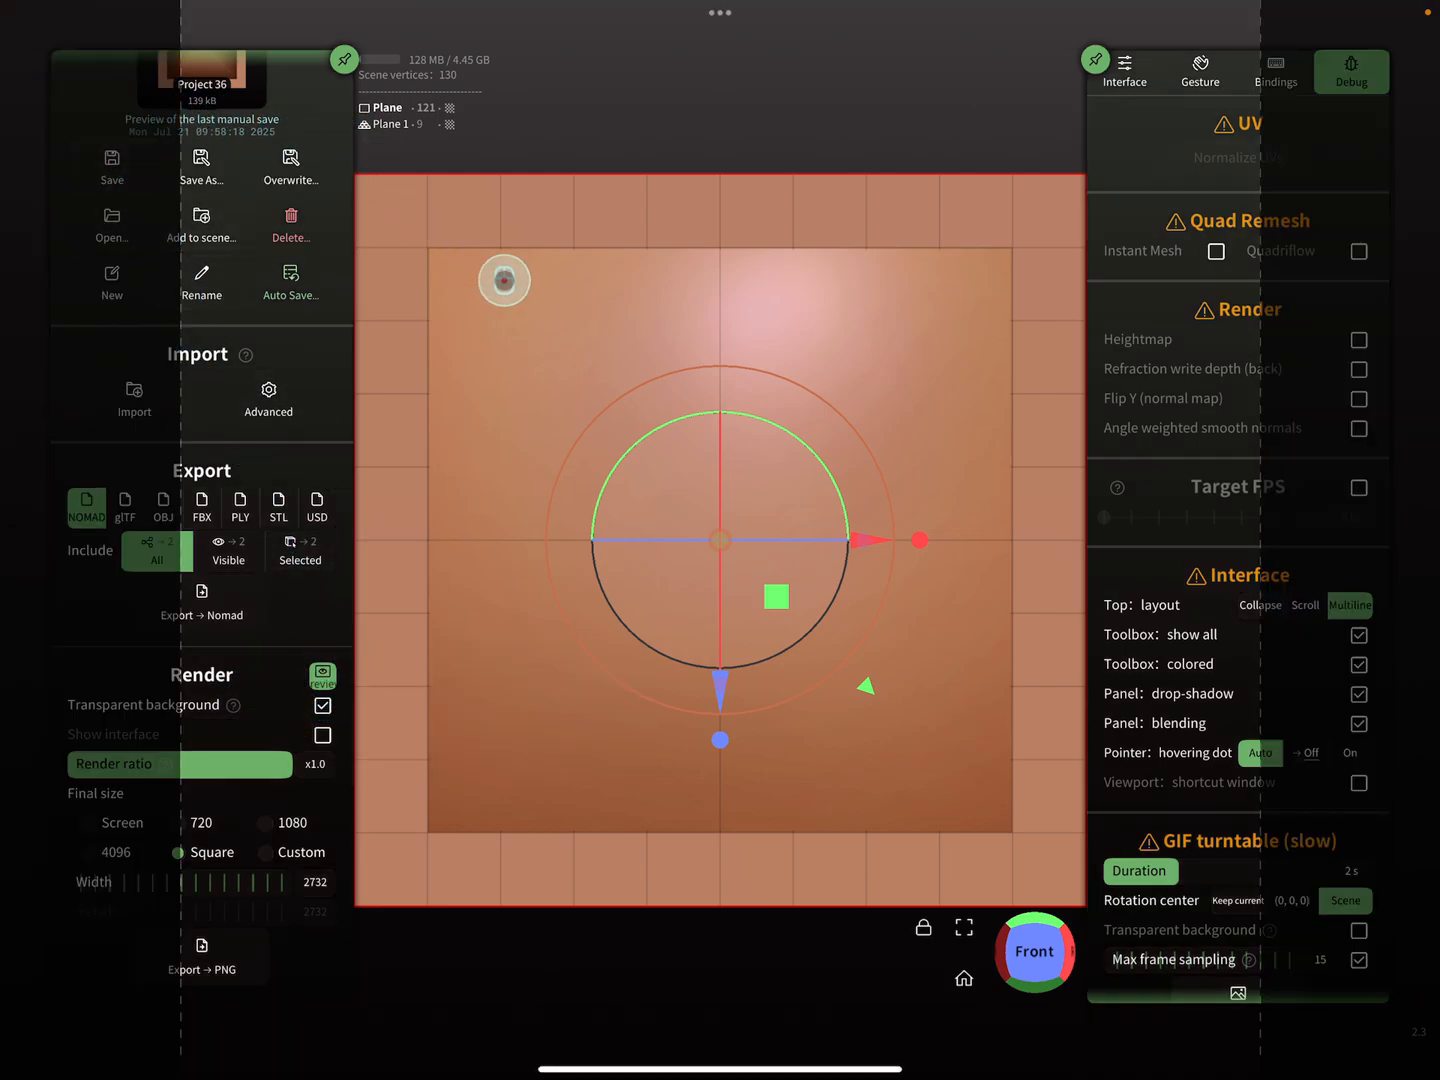
scroll(720, 540, "up", 5)
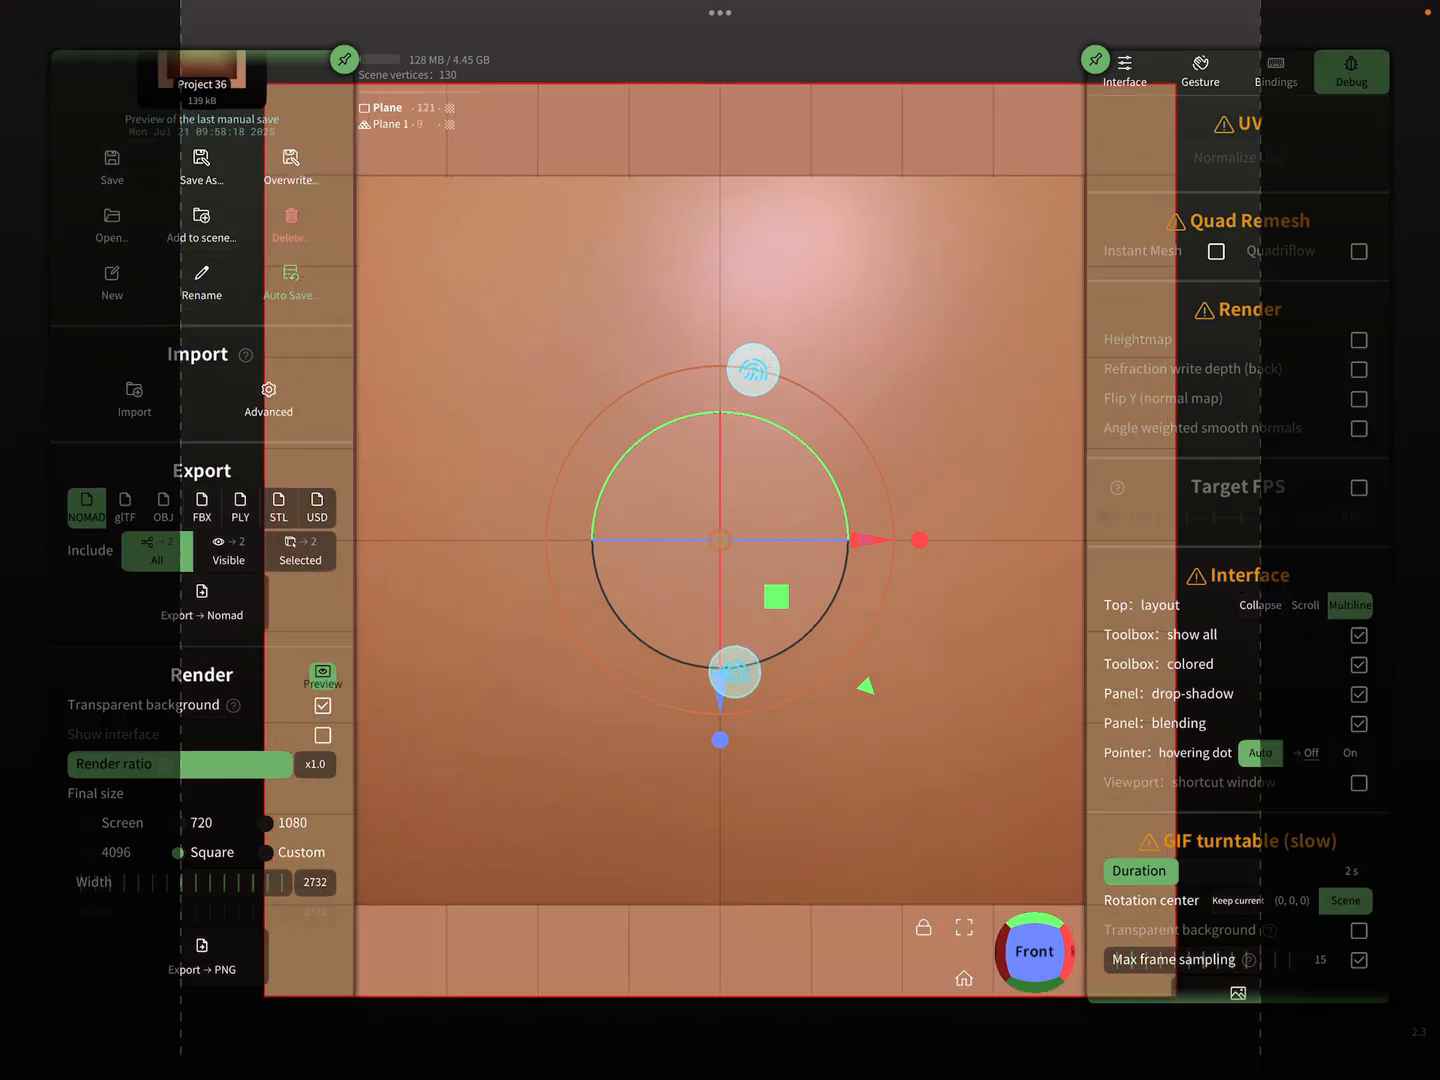
scroll(720, 540, "up", 3)
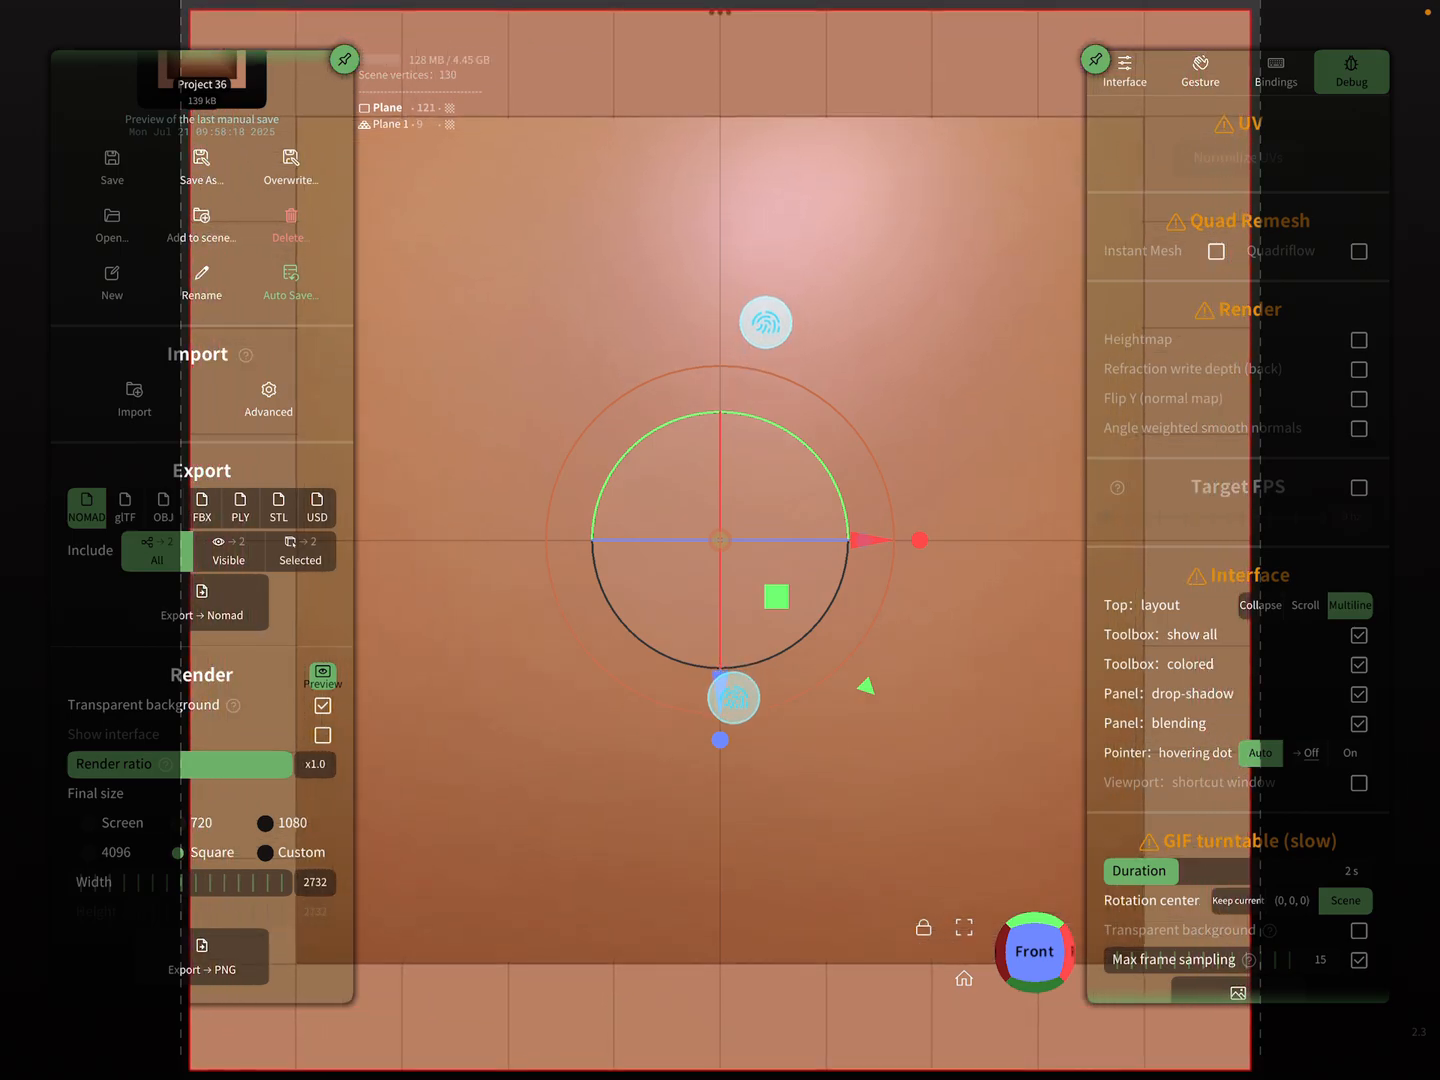
scroll(720, 540, "up", 2)
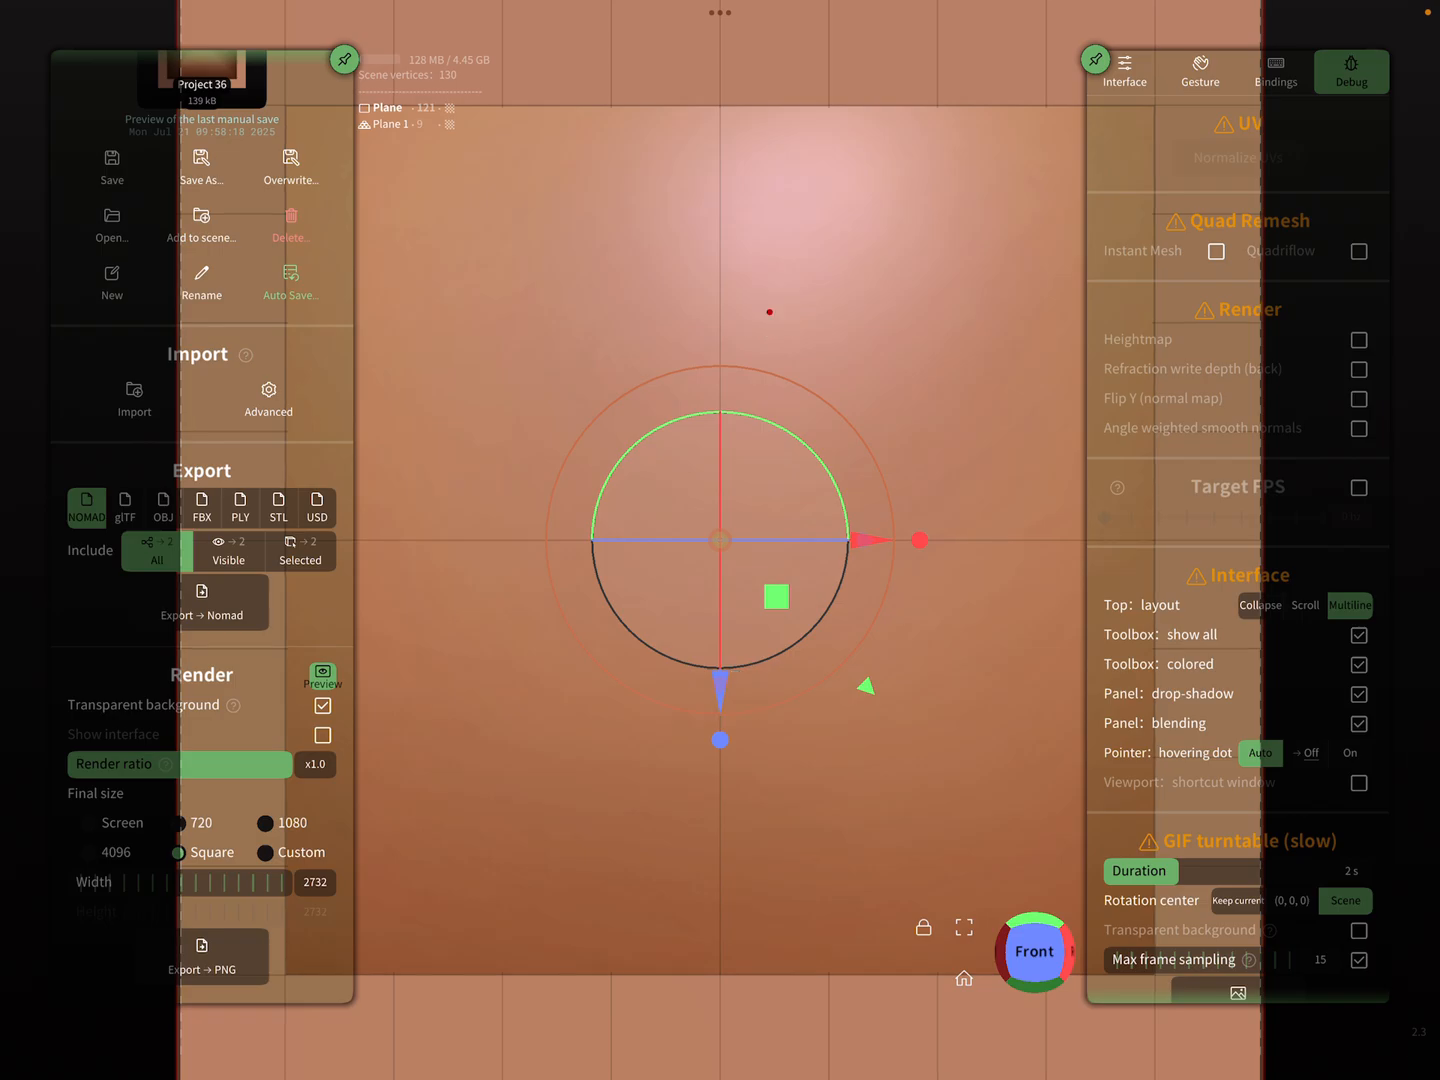
left_click(322, 676)
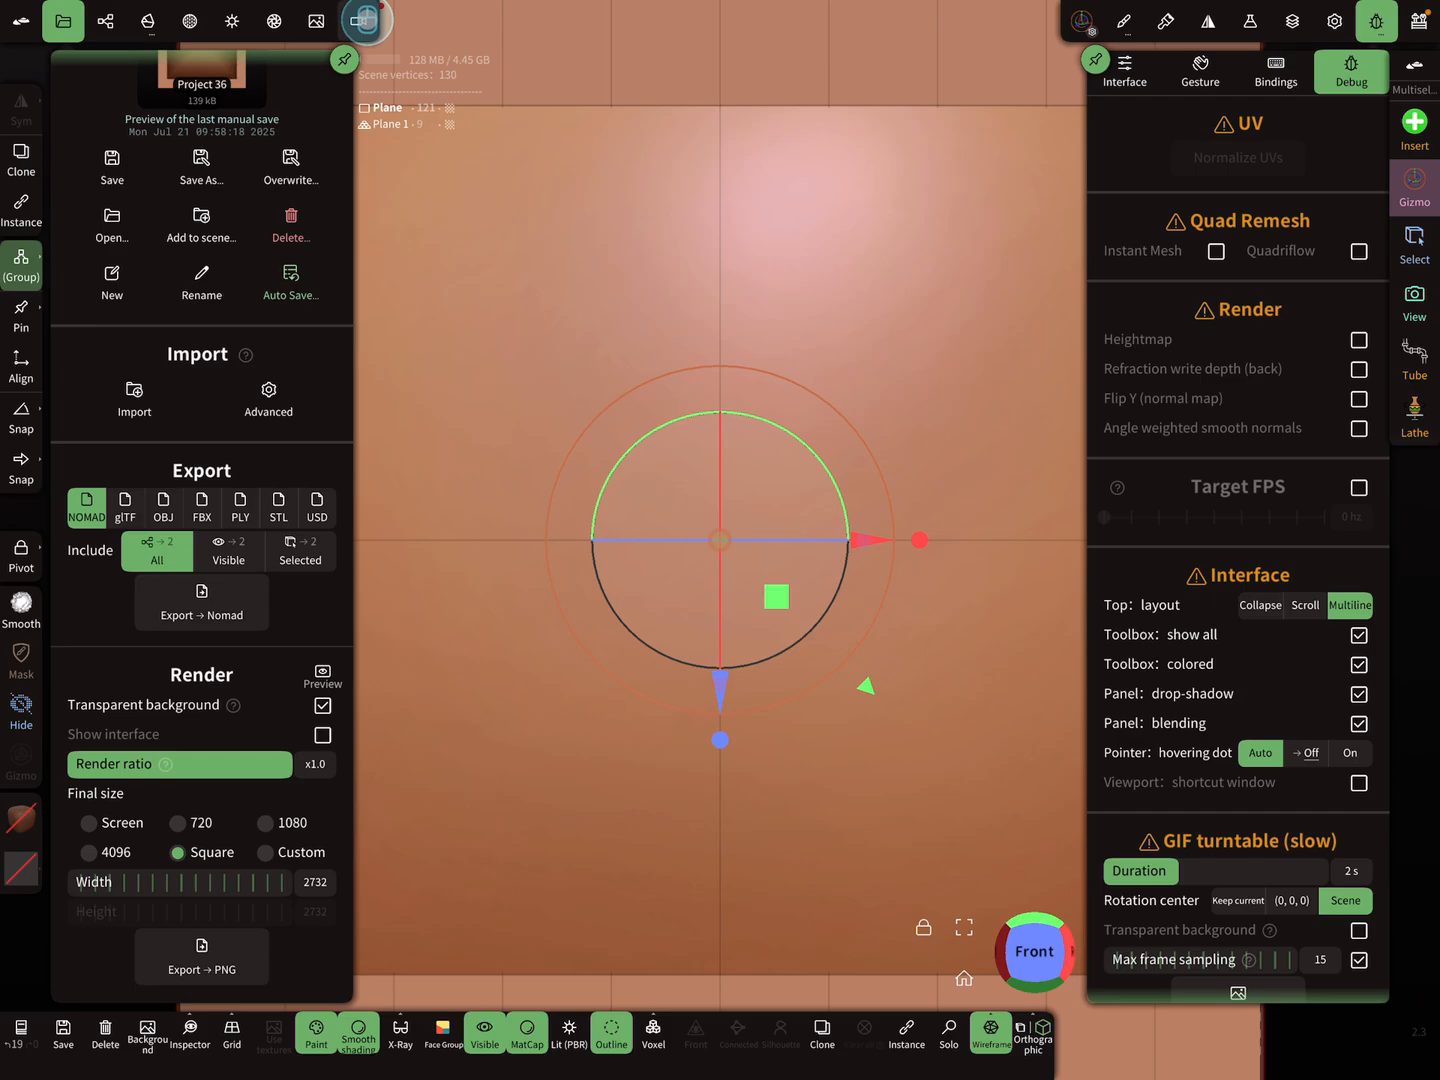
Save the framing as a camera view, restore Rotation and Translation speeds to 1.0 and re-enable pivot updating on camera movement
left_click(360, 21)
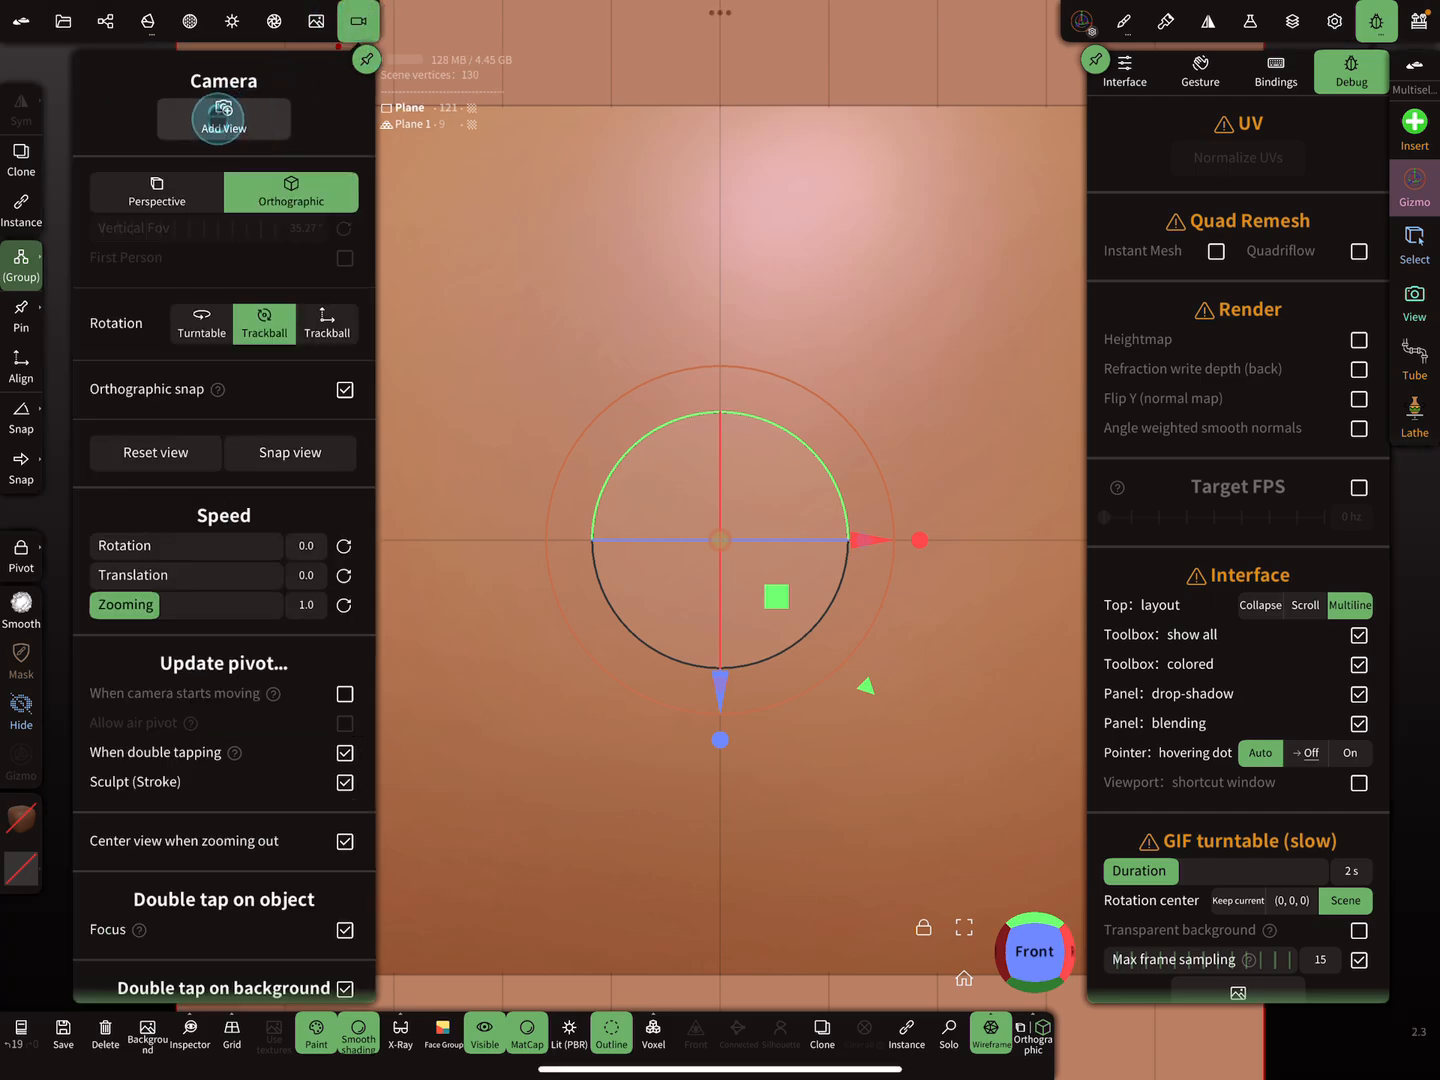
left_click(222, 119)
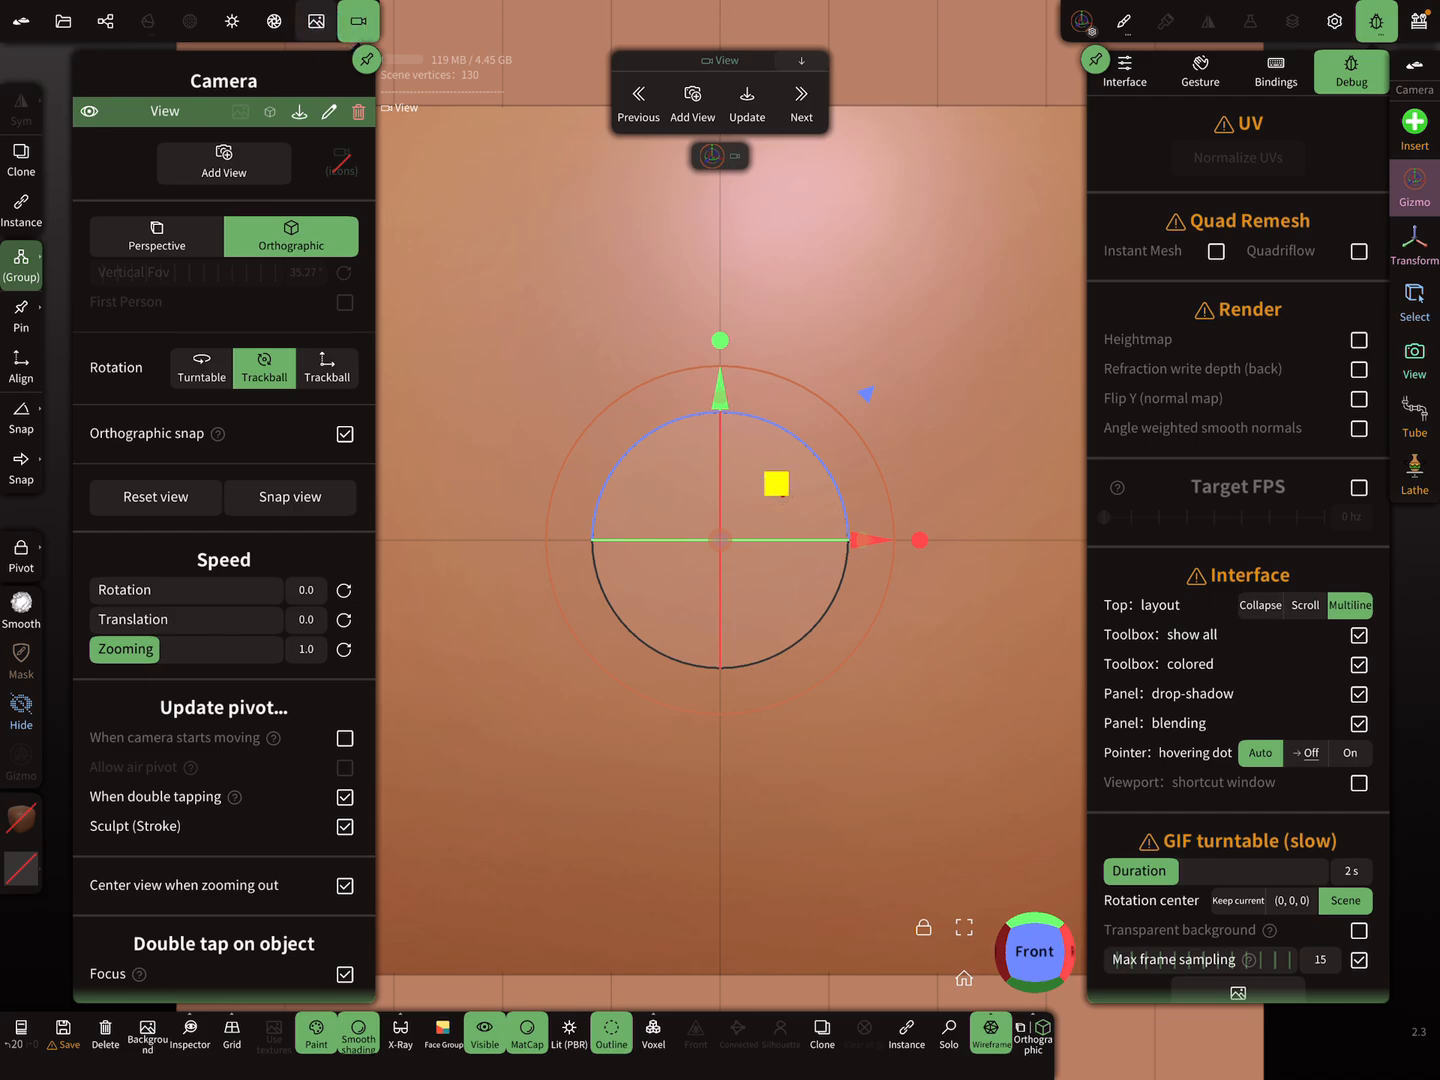
left_click(344, 590)
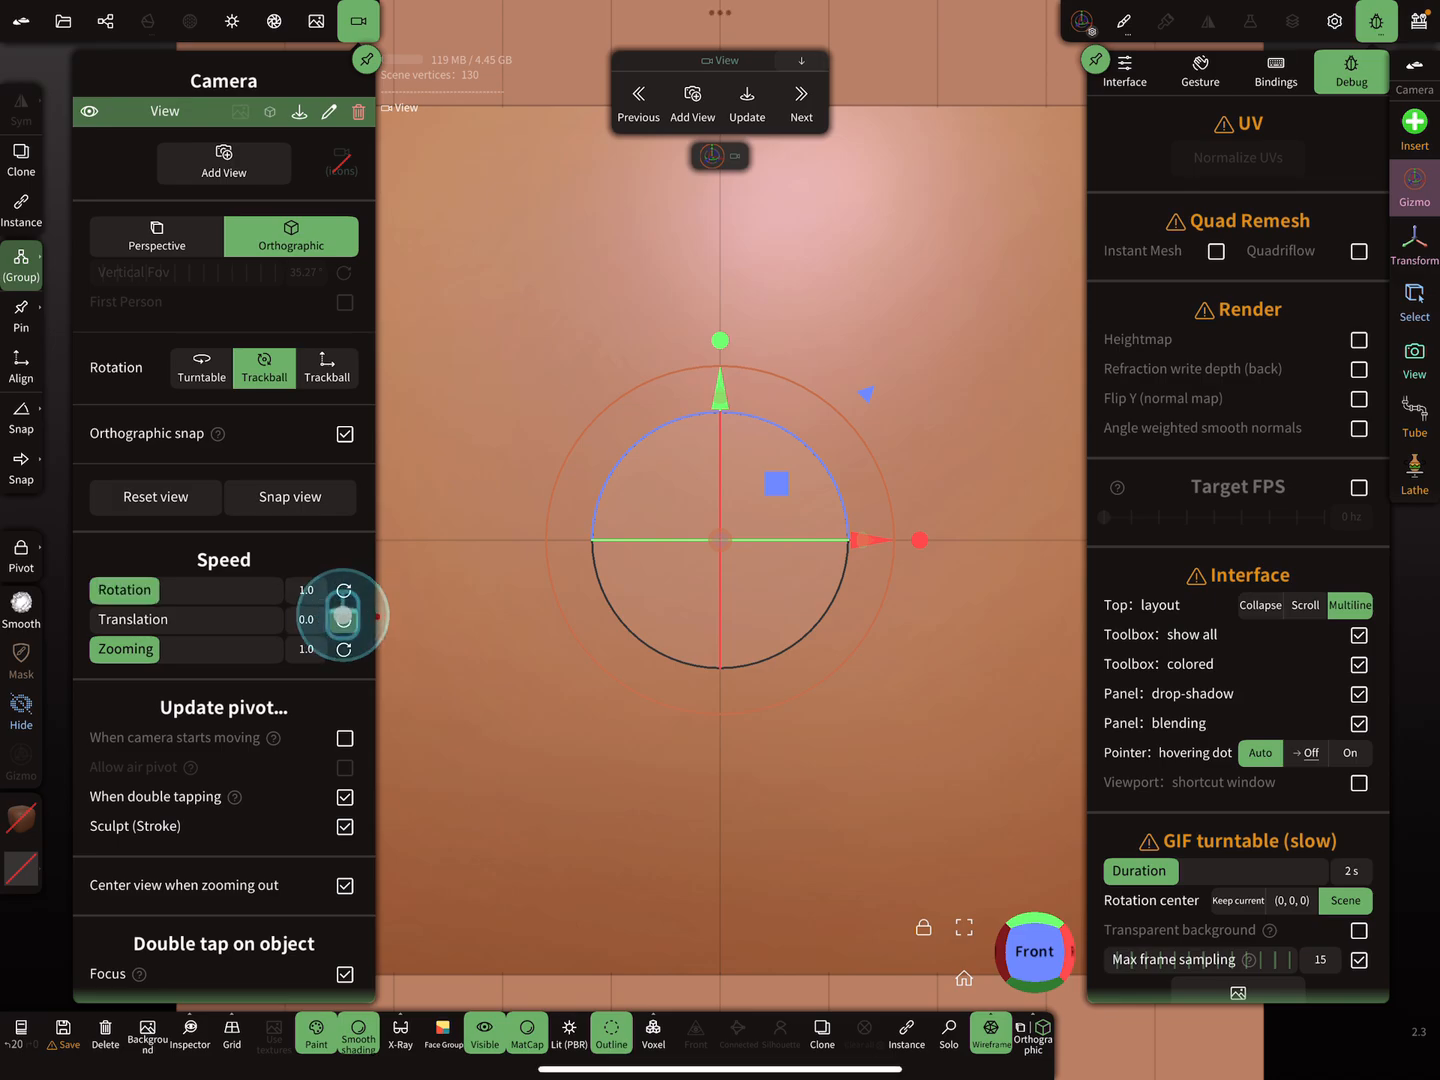
left_click(344, 618)
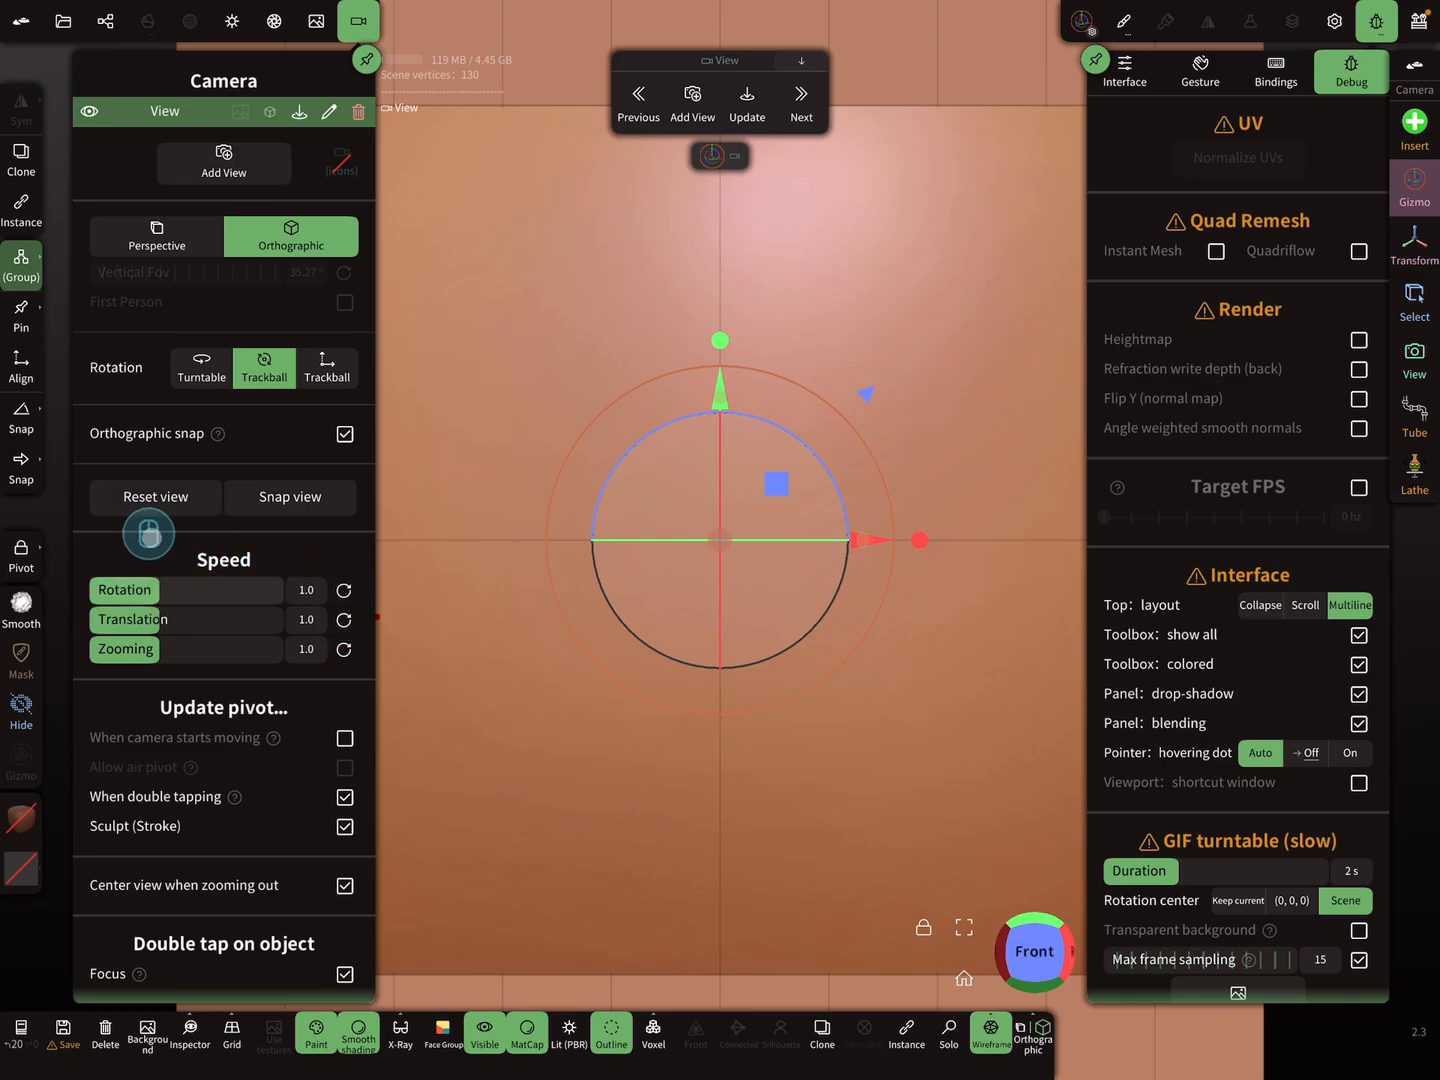
left_click(345, 738)
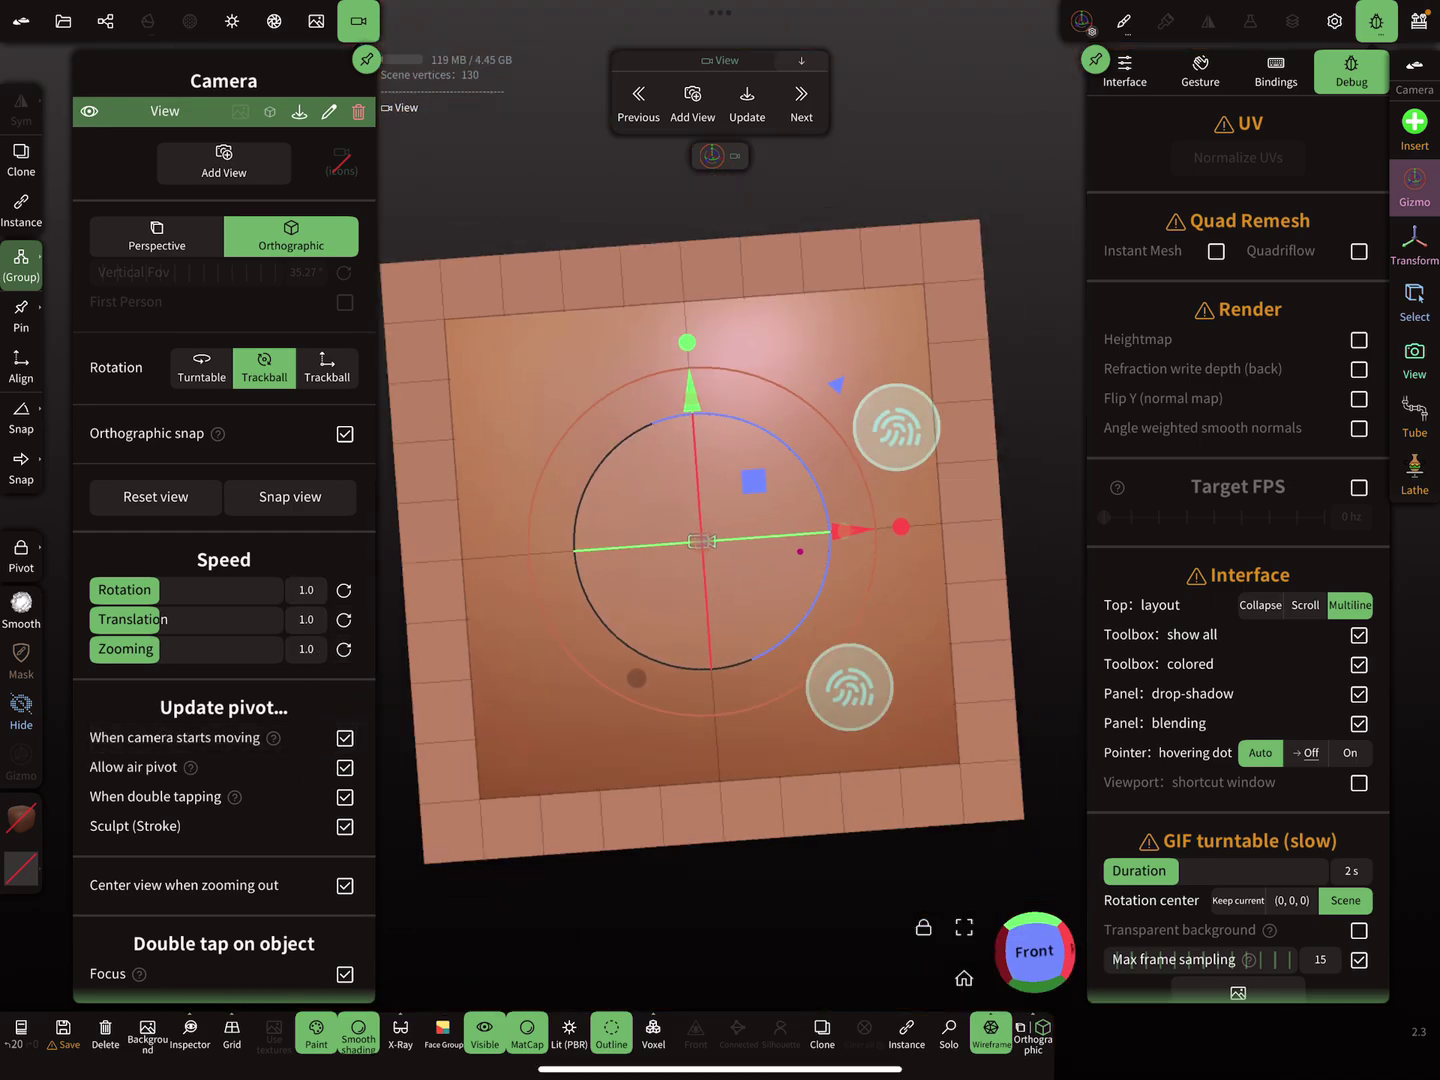
Orbit away, snap back to the saved front camera view, close the Camera panel and reopen the debug settings
mouse_move(855, 540)
left_mouse_down()
mouse_move(870, 365)
mouse_move(945, 301)
left_mouse_up()
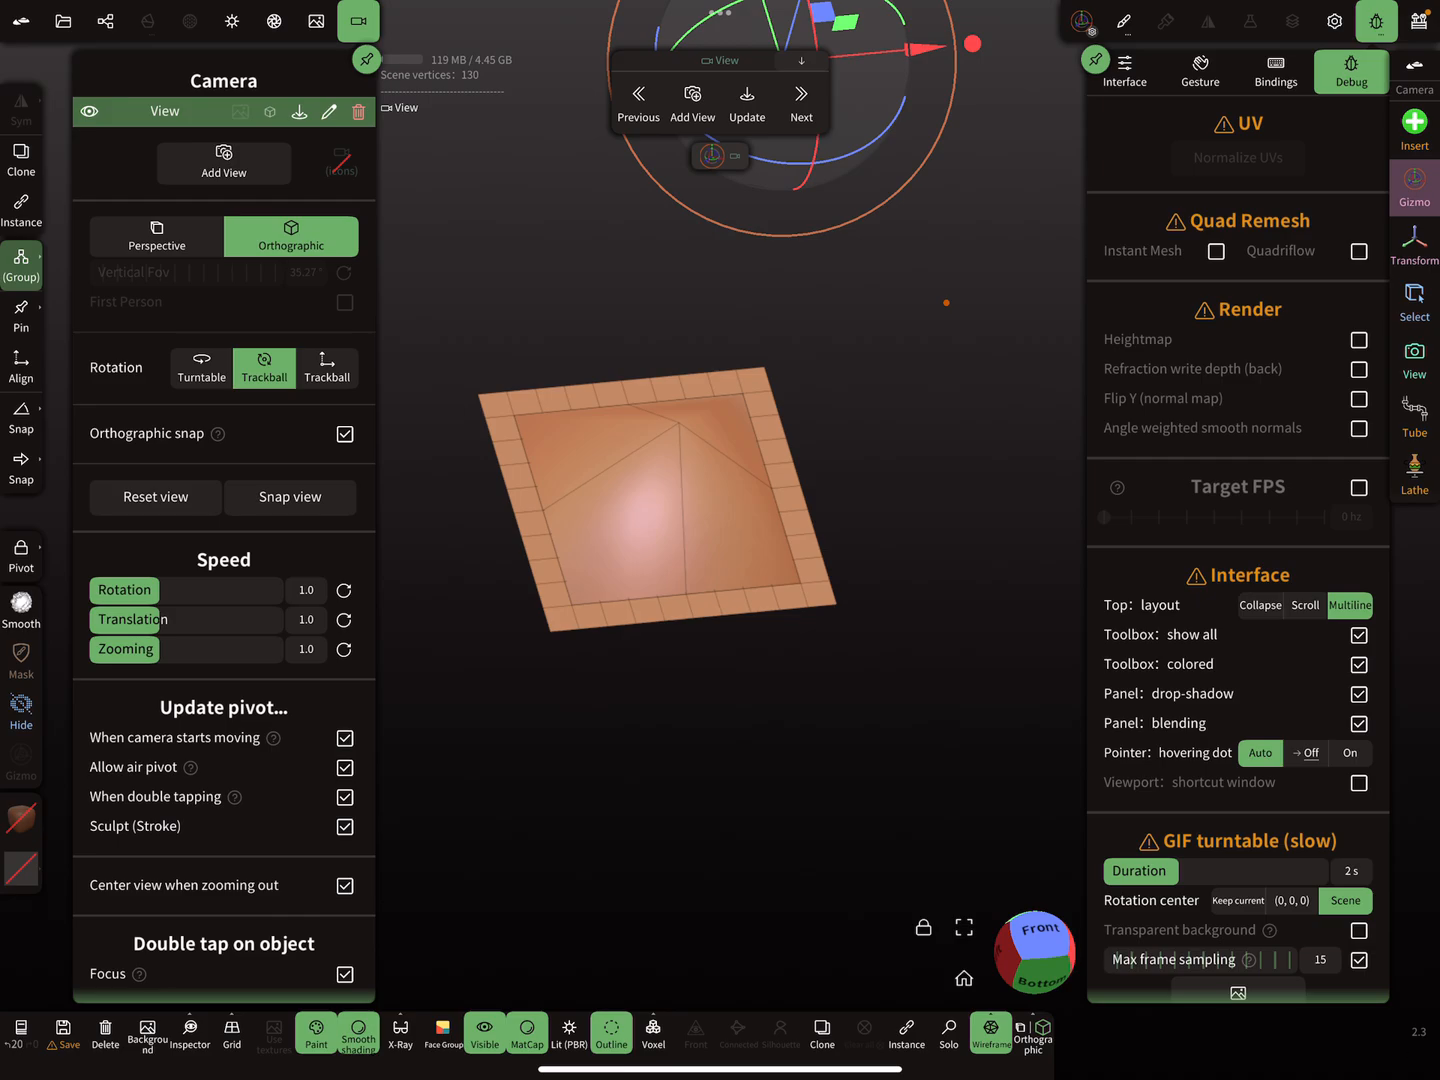
left_click(165, 111)
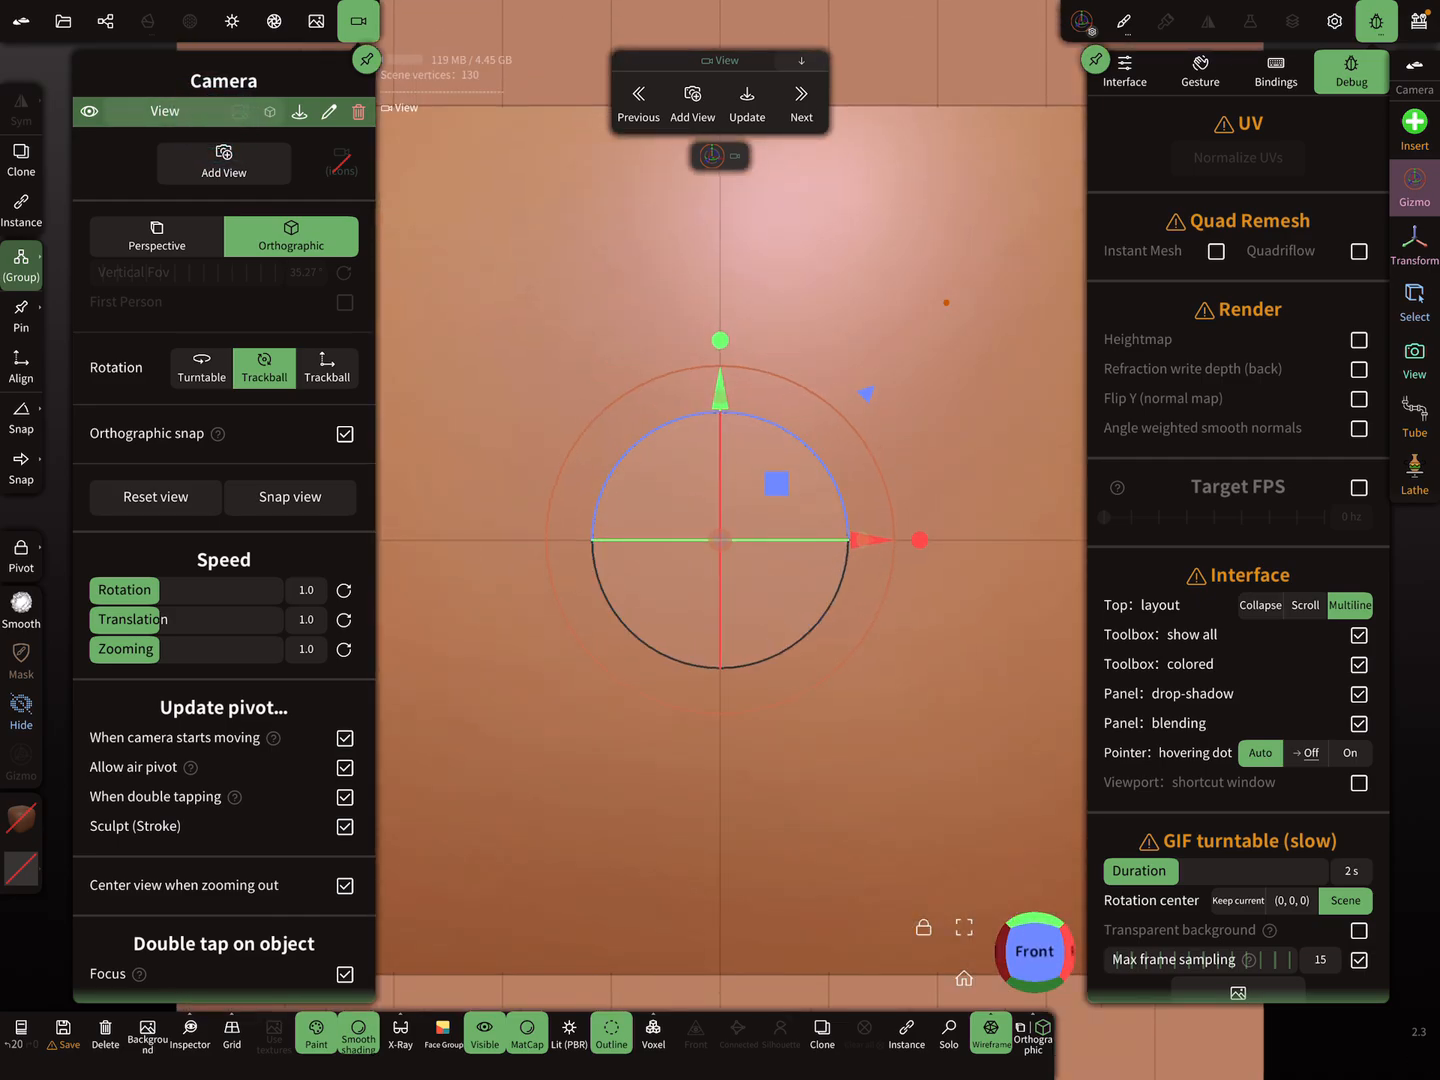
left_click(358, 20)
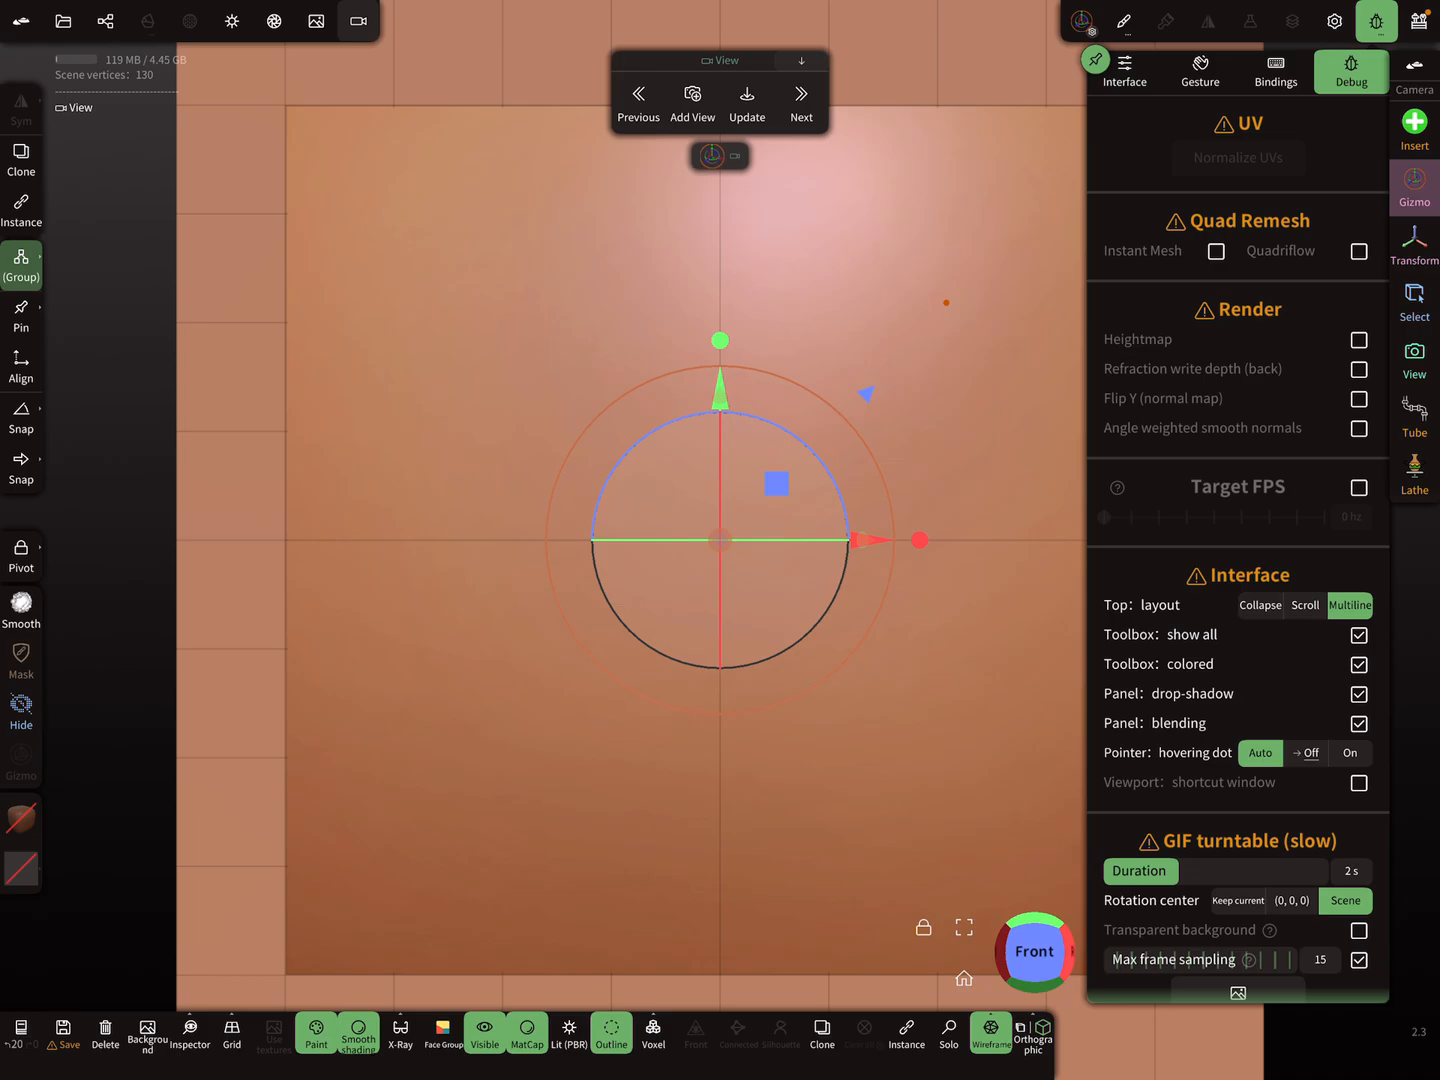
left_click(1374, 21)
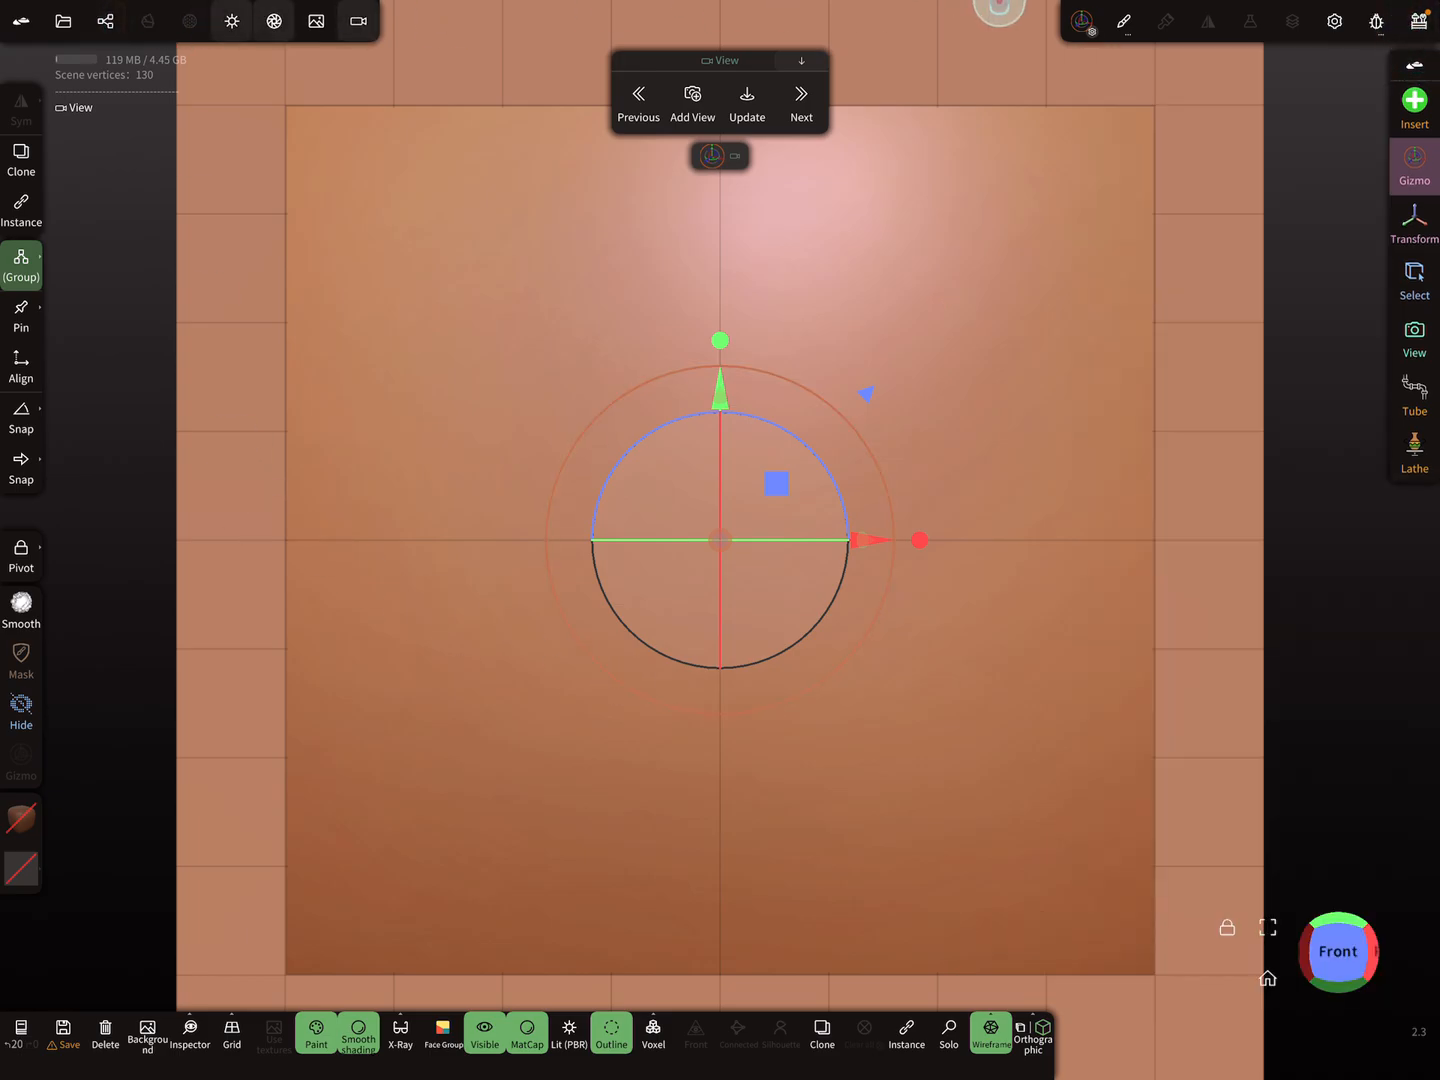
left_click(1375, 20)
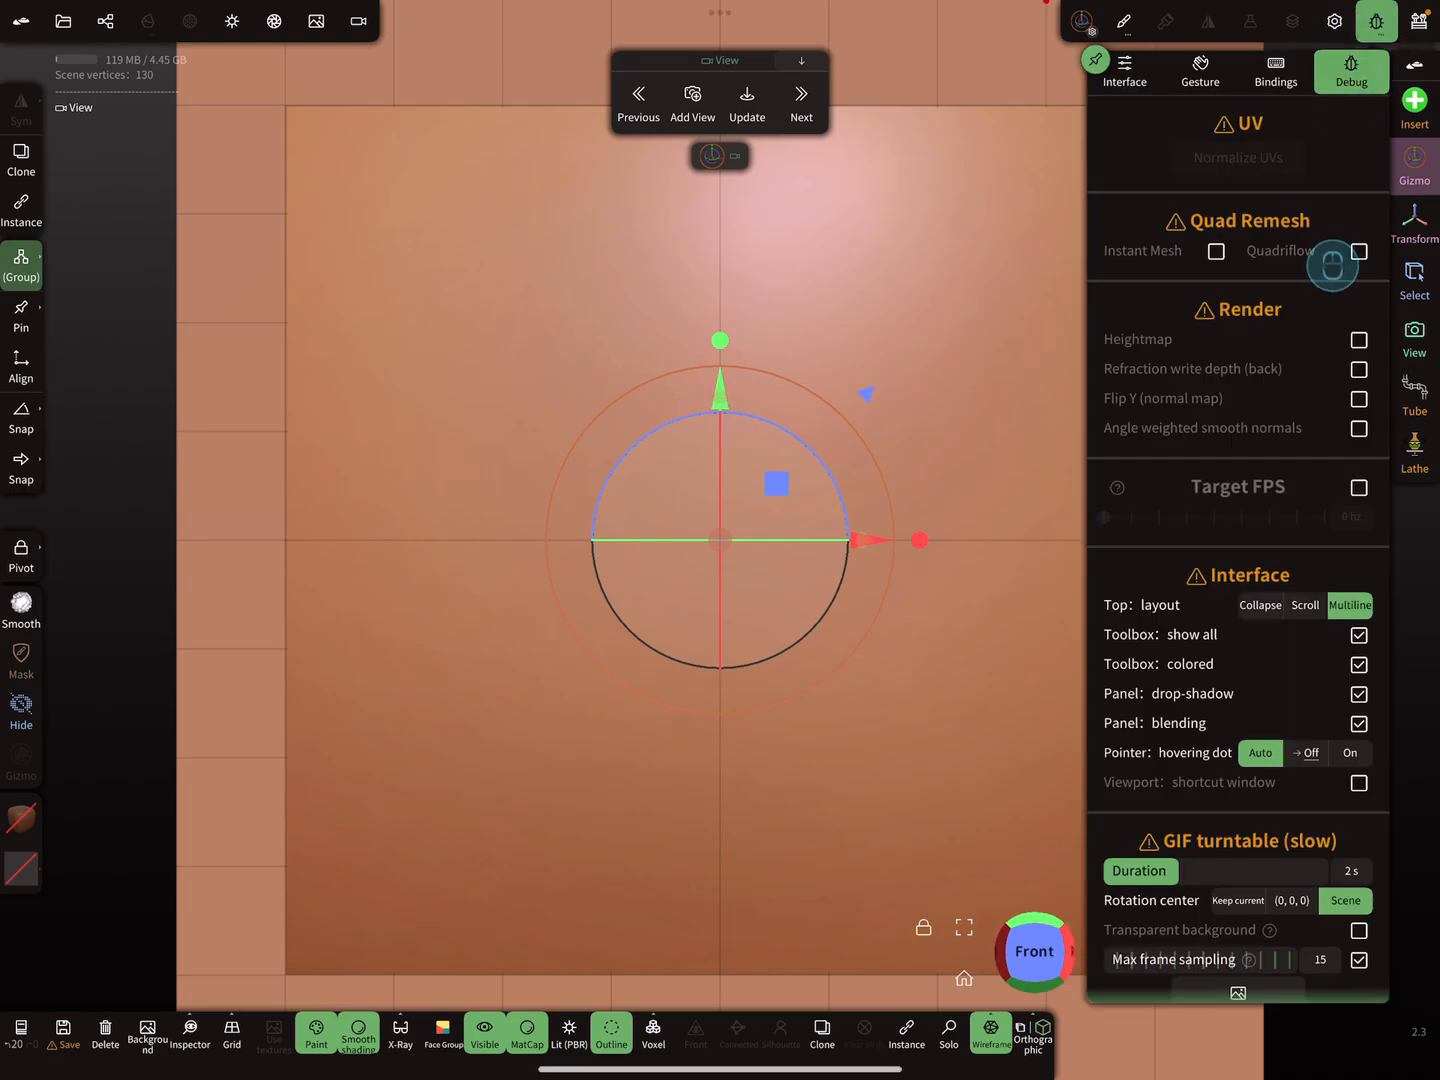
Turn the Heightmap render back on and export the square render as a PNG
left_click(1358, 338)
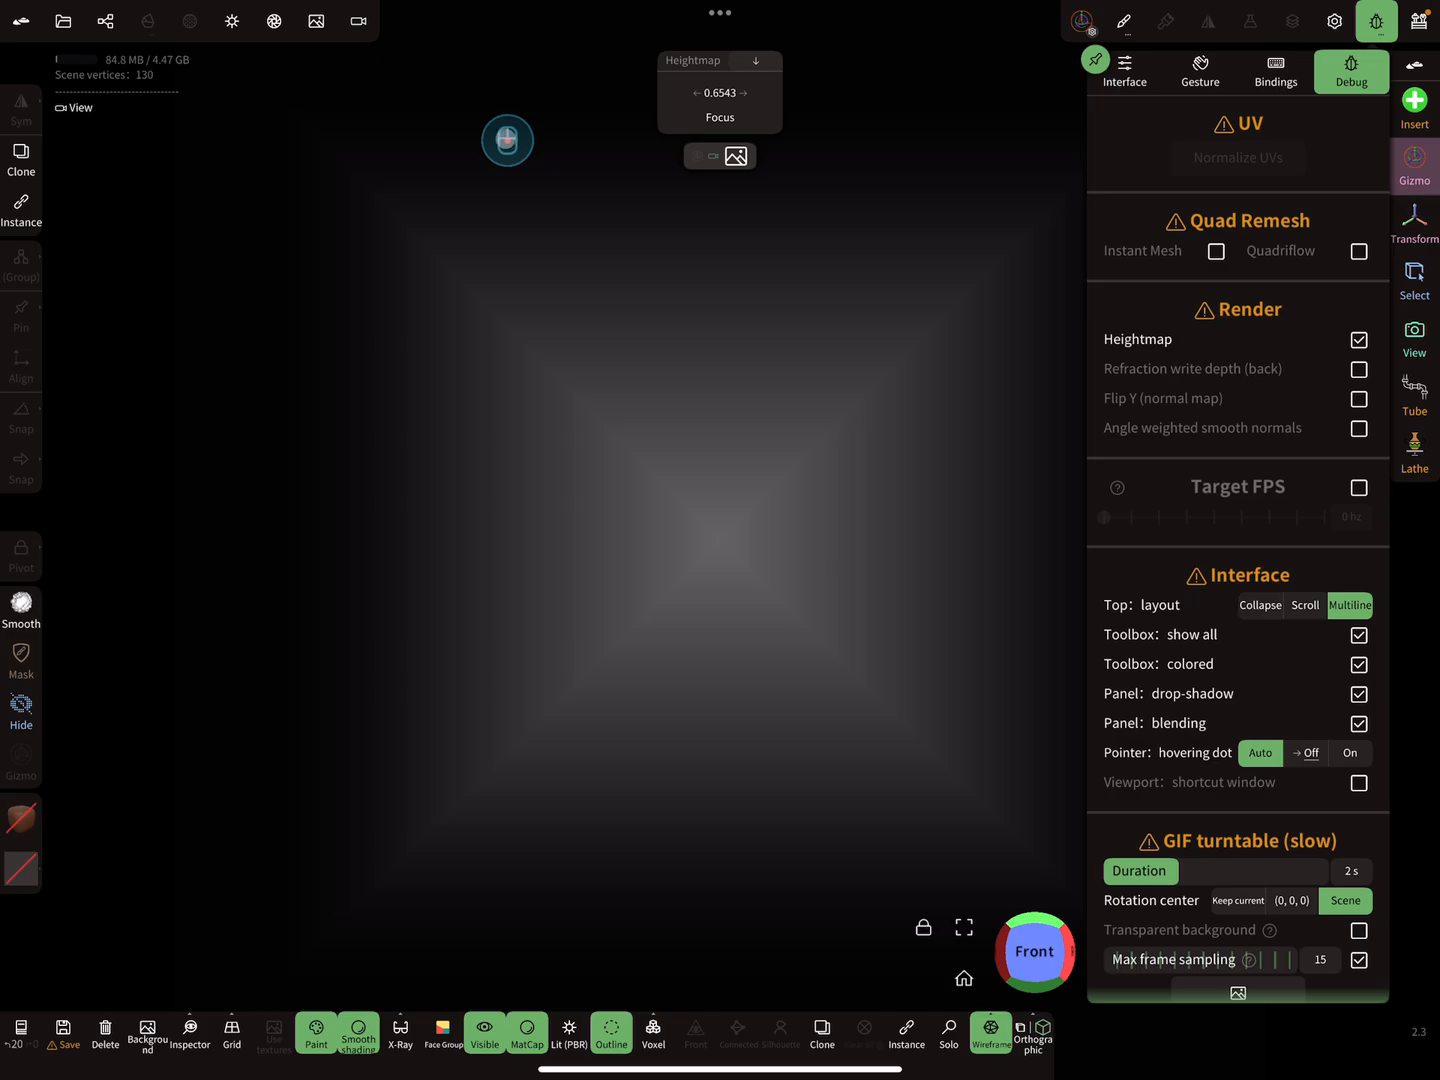
left_click(63, 21)
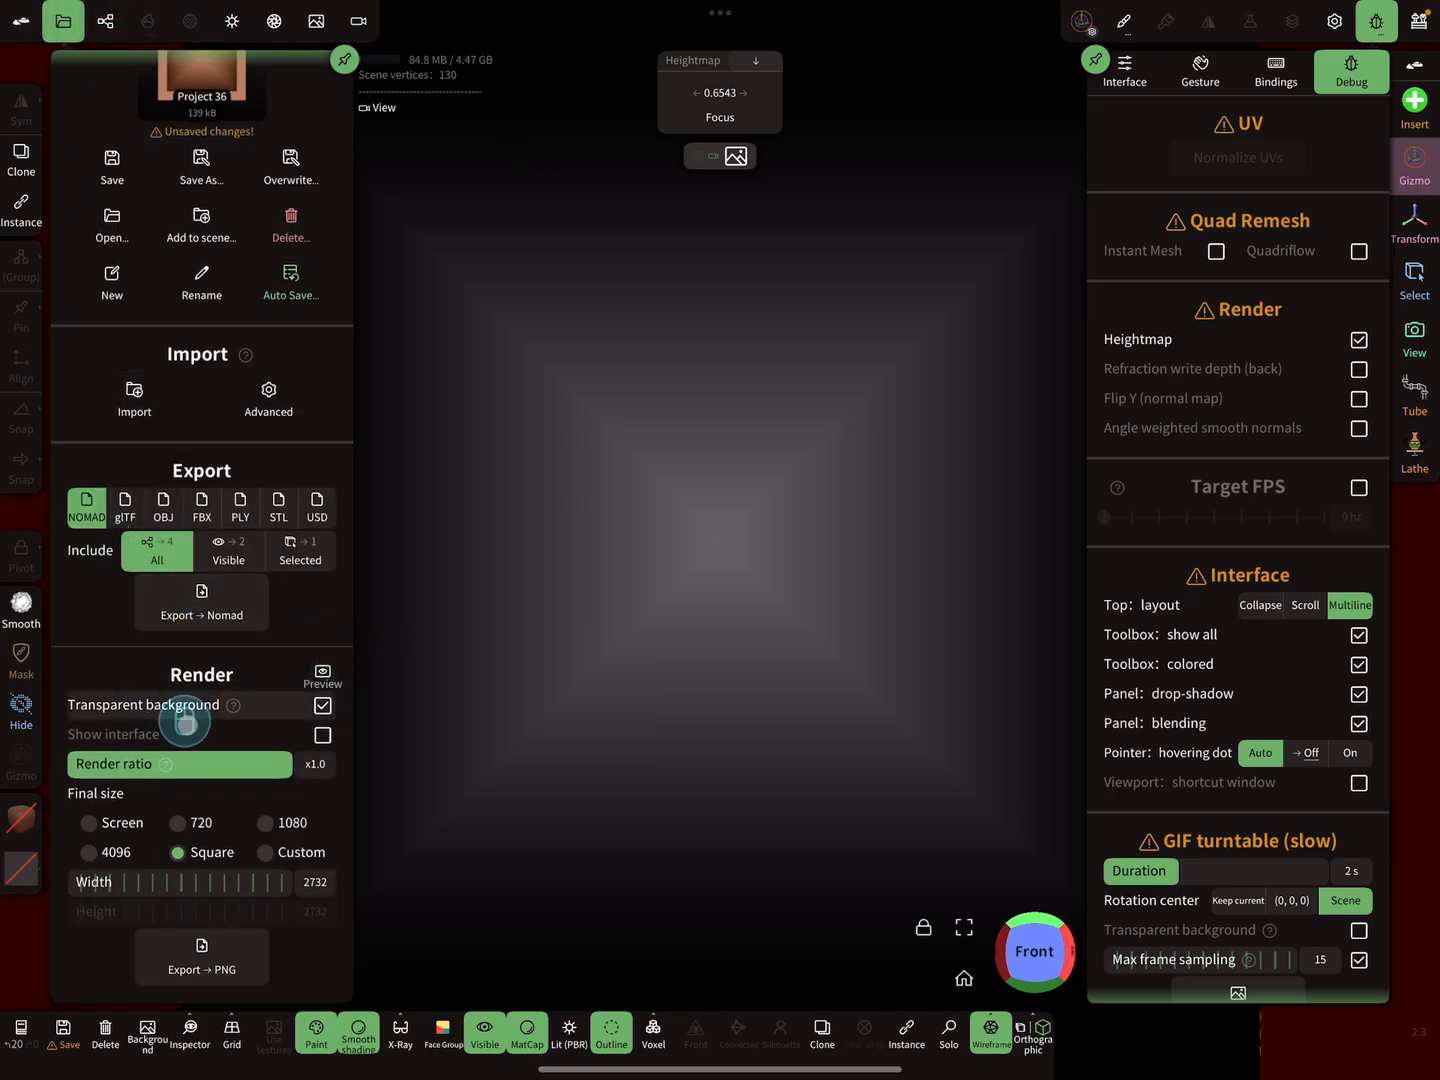
left_click(201, 962)
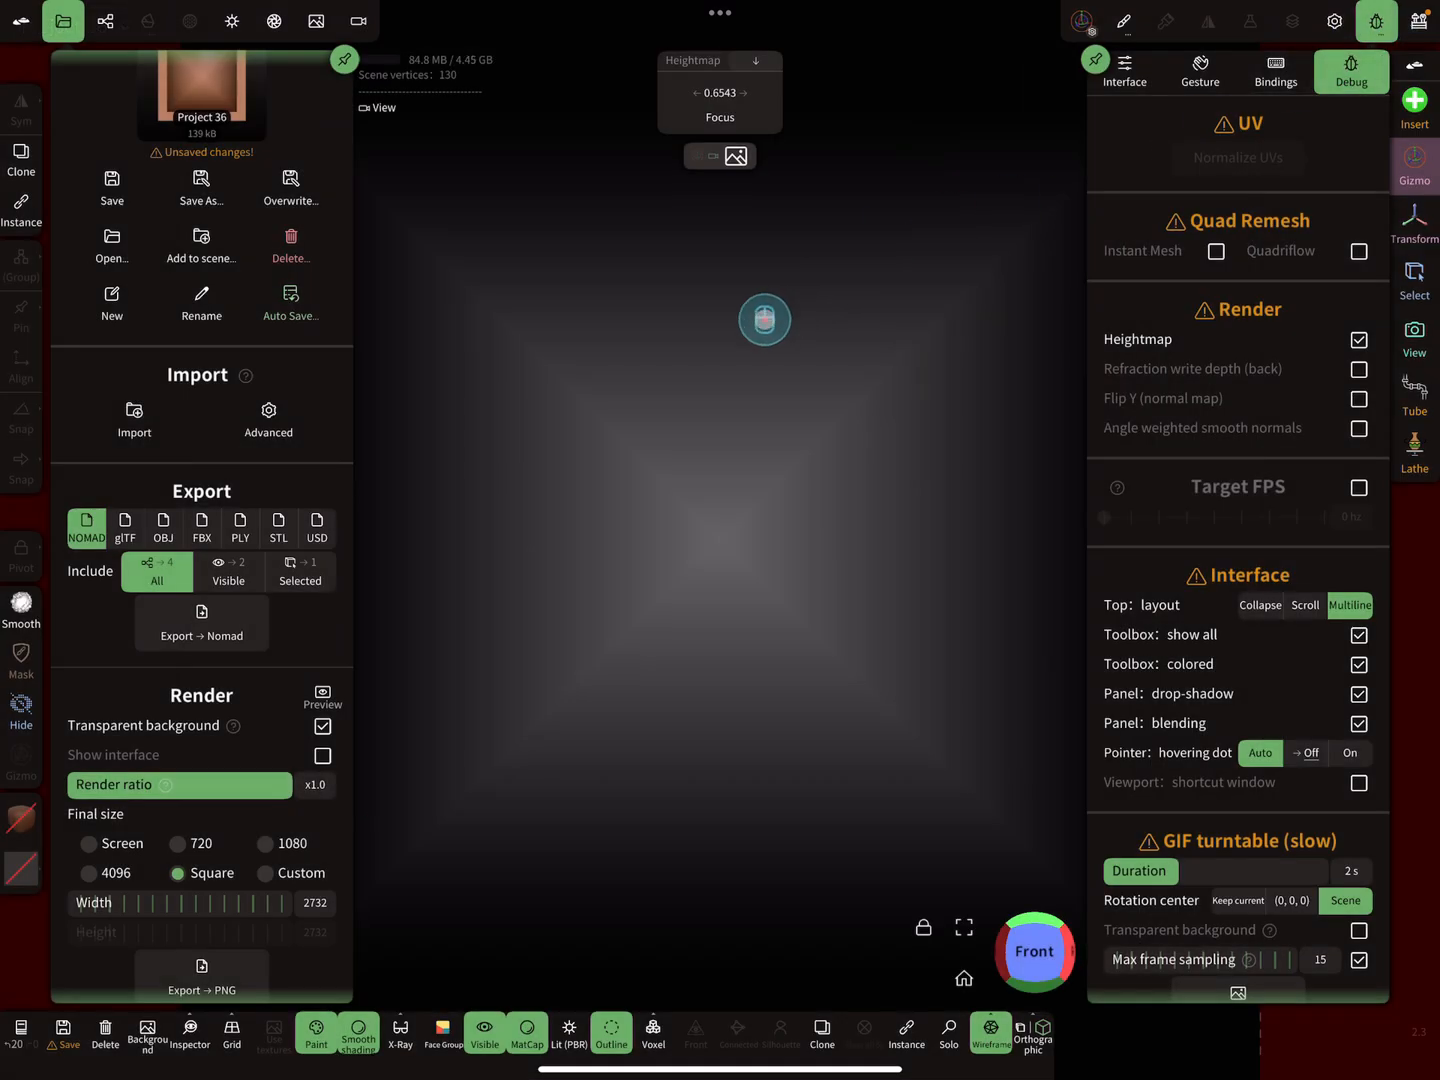
Disable Heightmap in the Debug panel so the shaded plane shows, then reopen camera settings
double_click(556, 348)
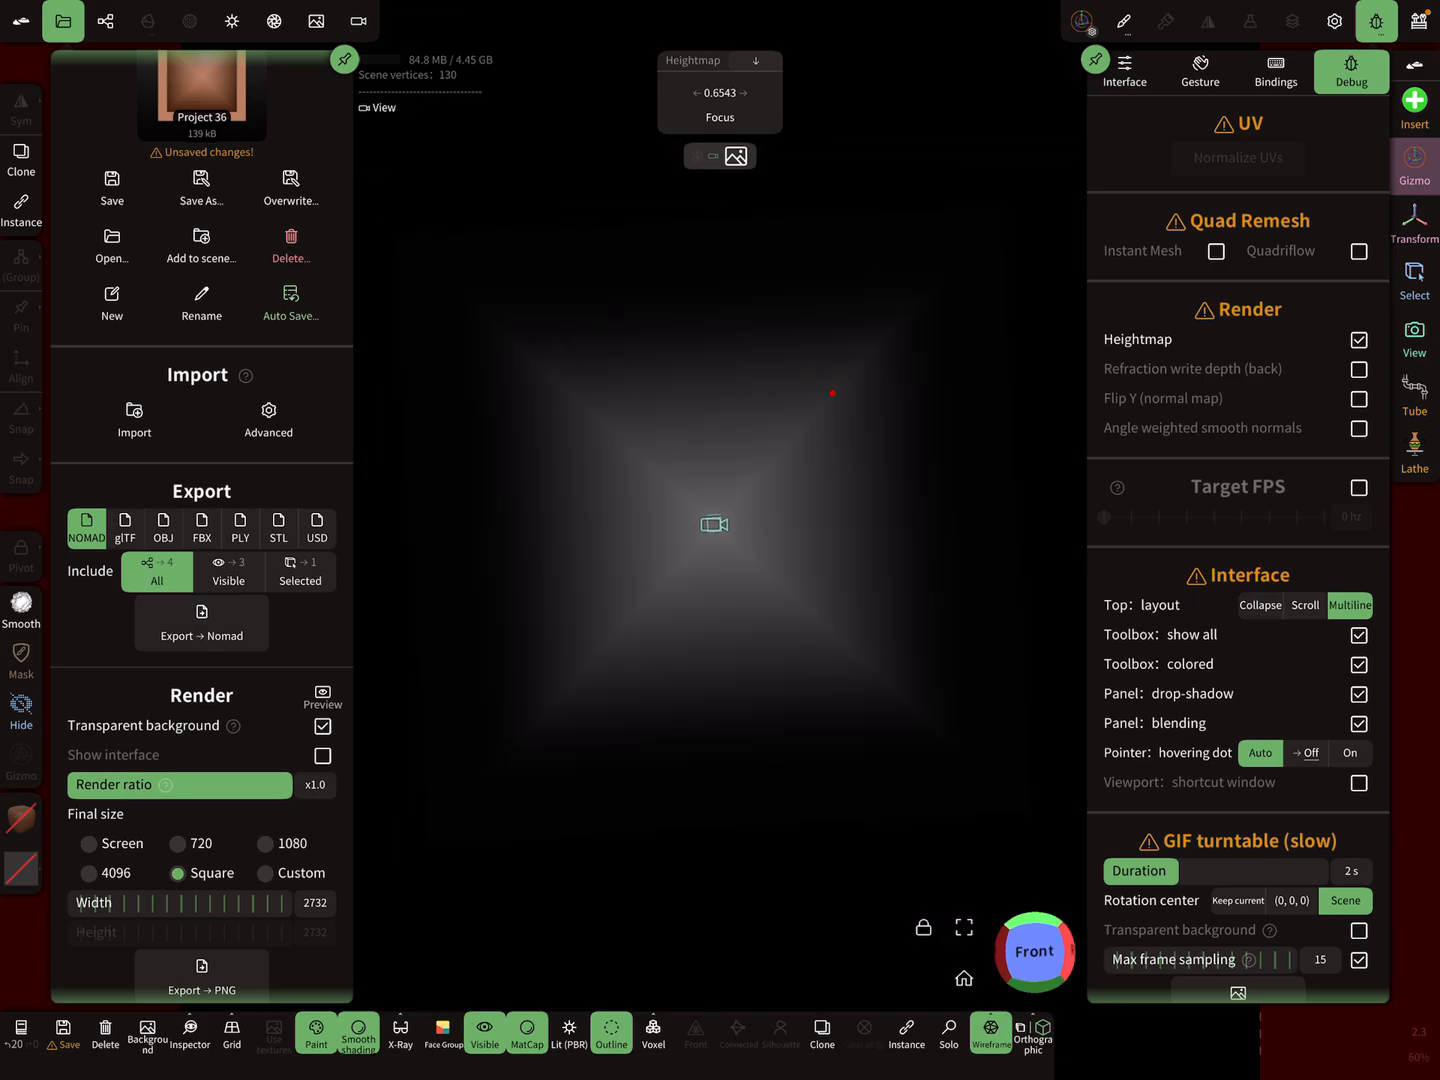
left_click(1359, 339)
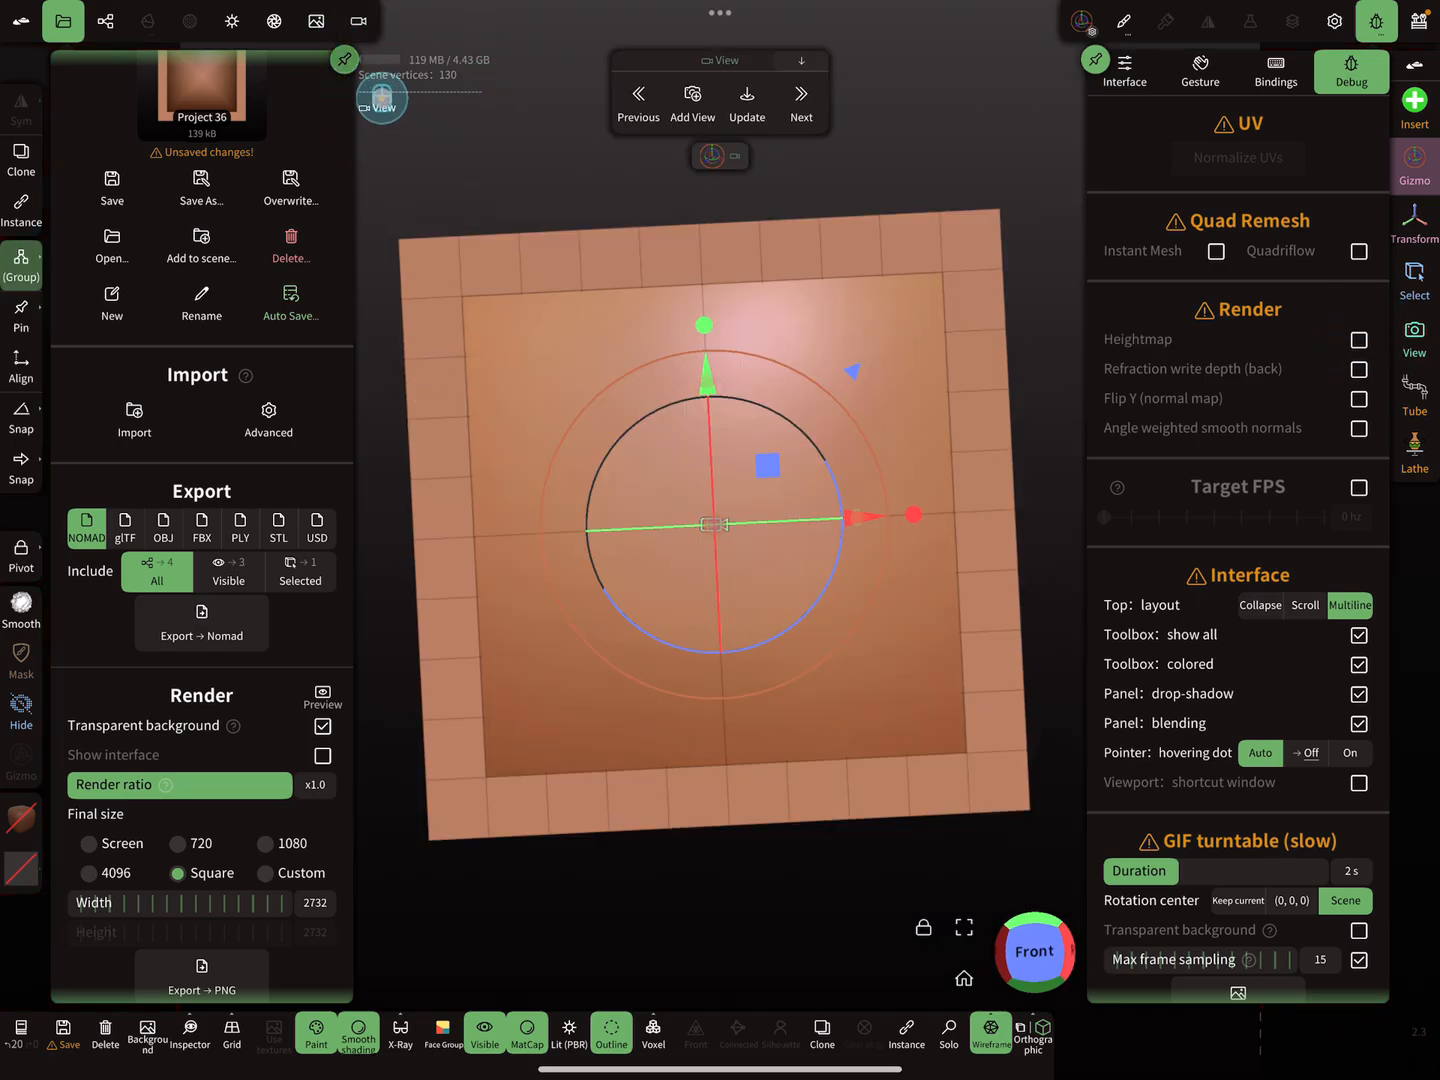
left_click(358, 20)
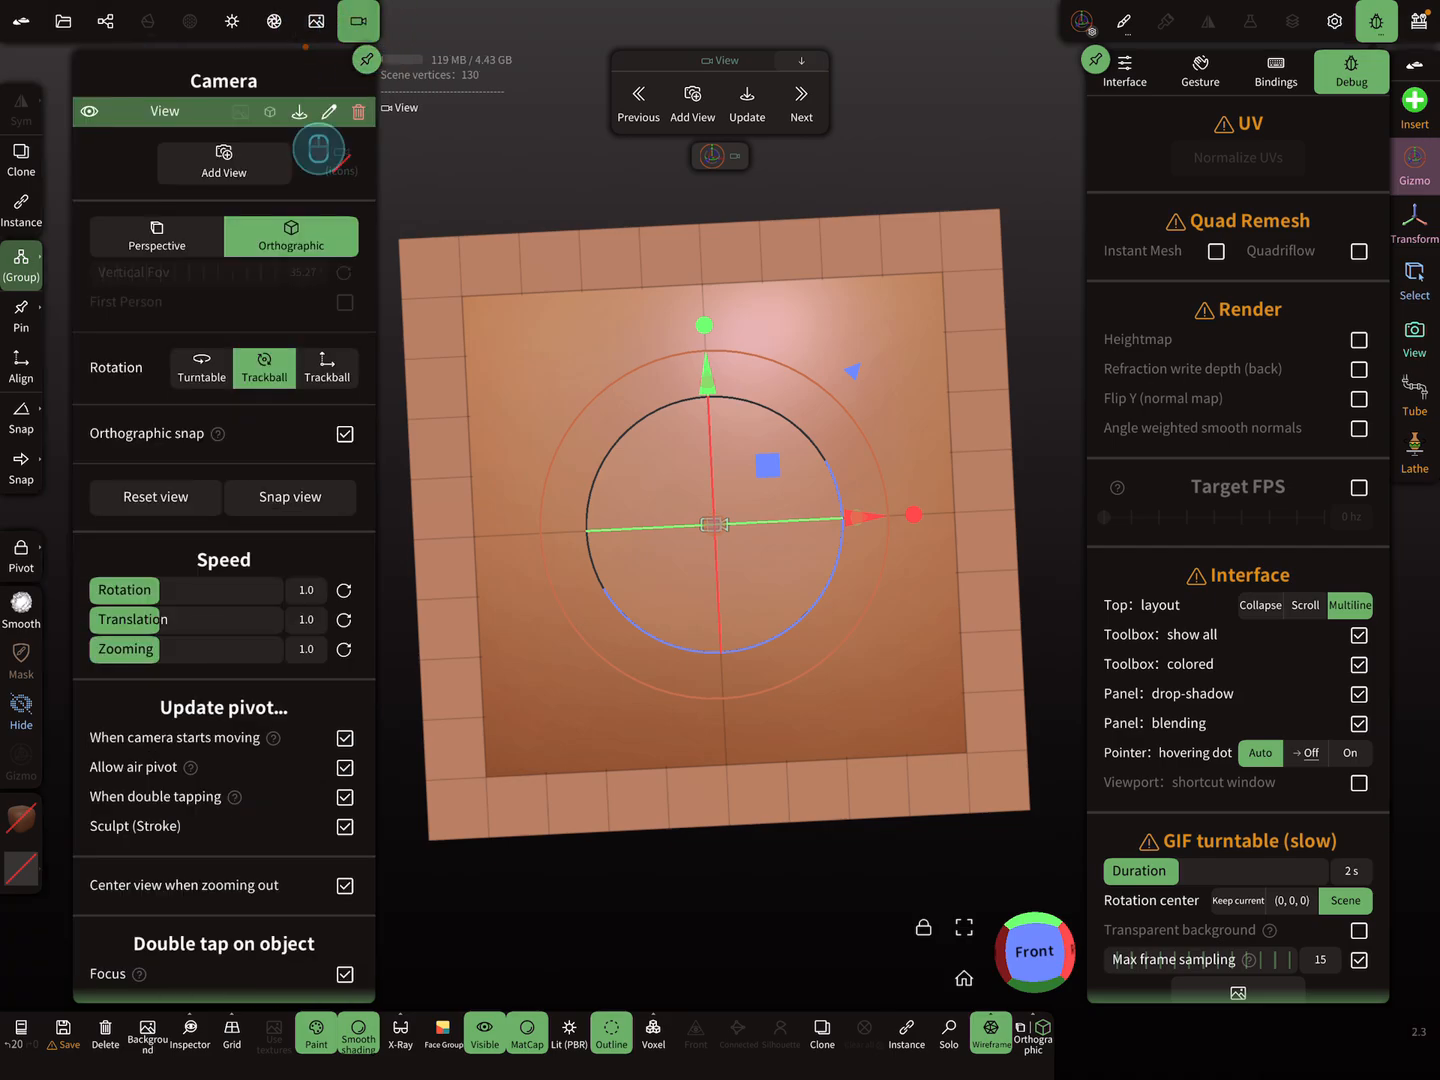